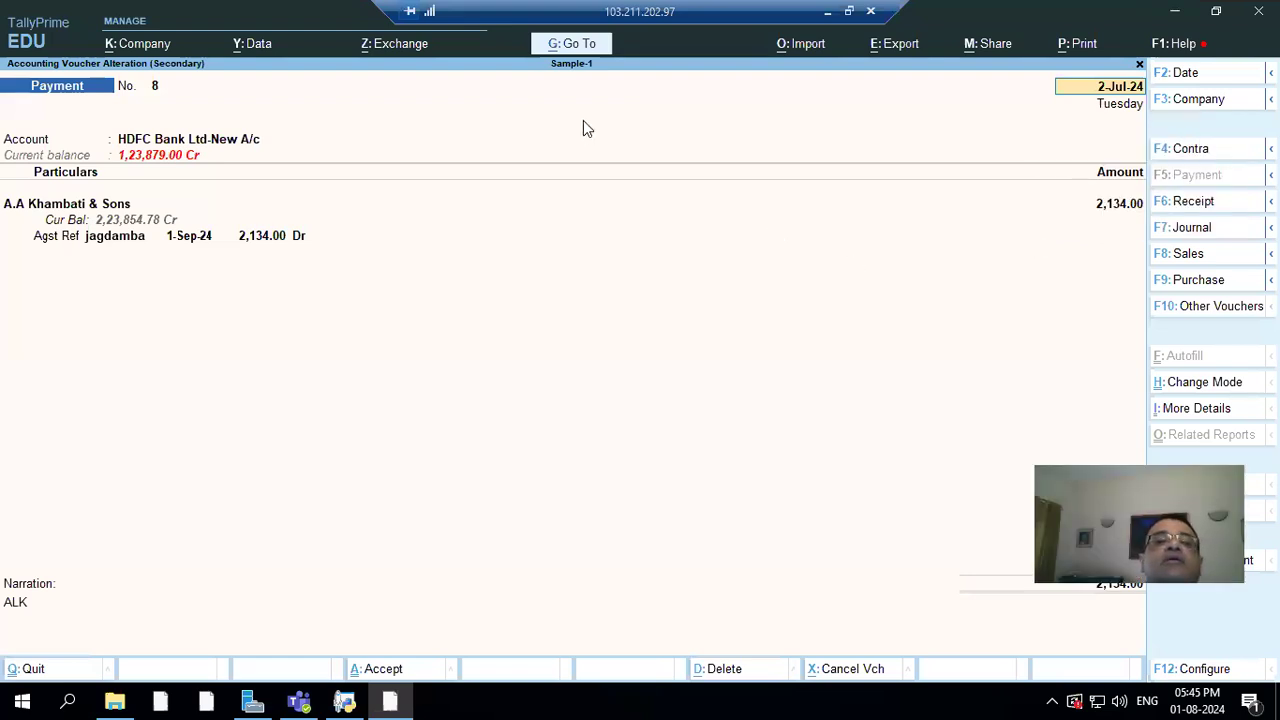
left_click(233, 147)
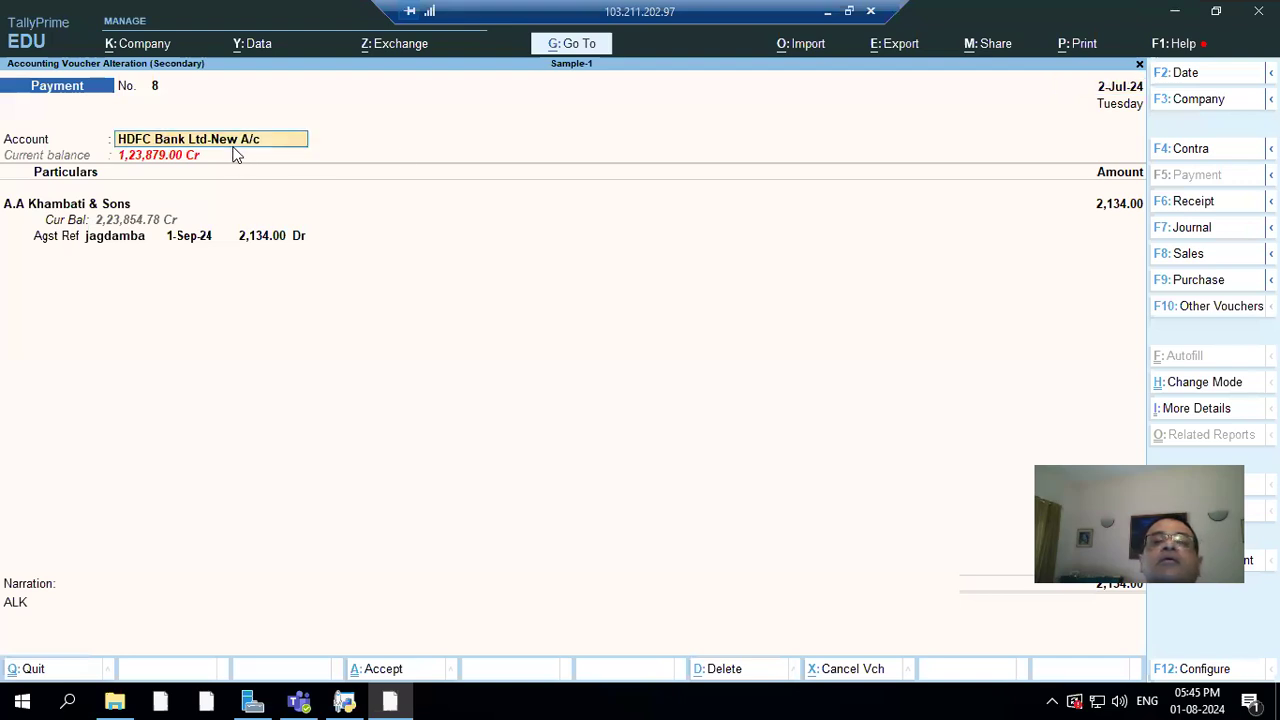
key("Return")
key("Return")
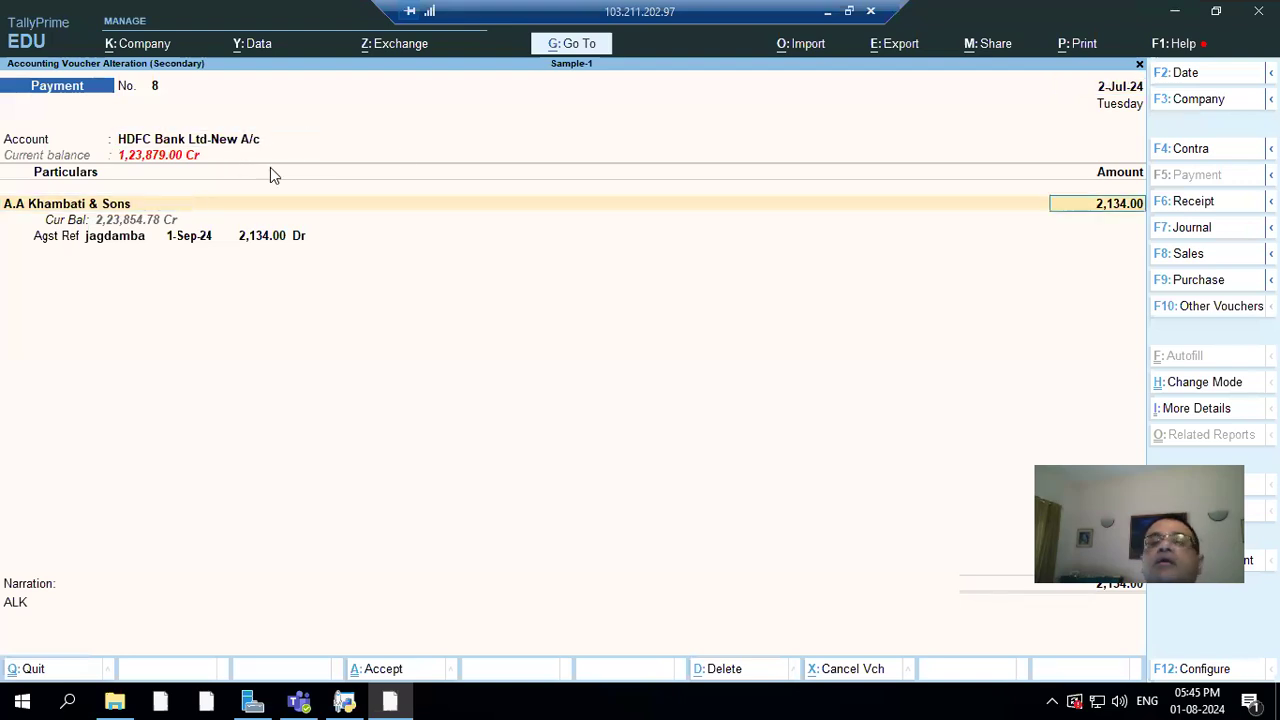
type("2135")
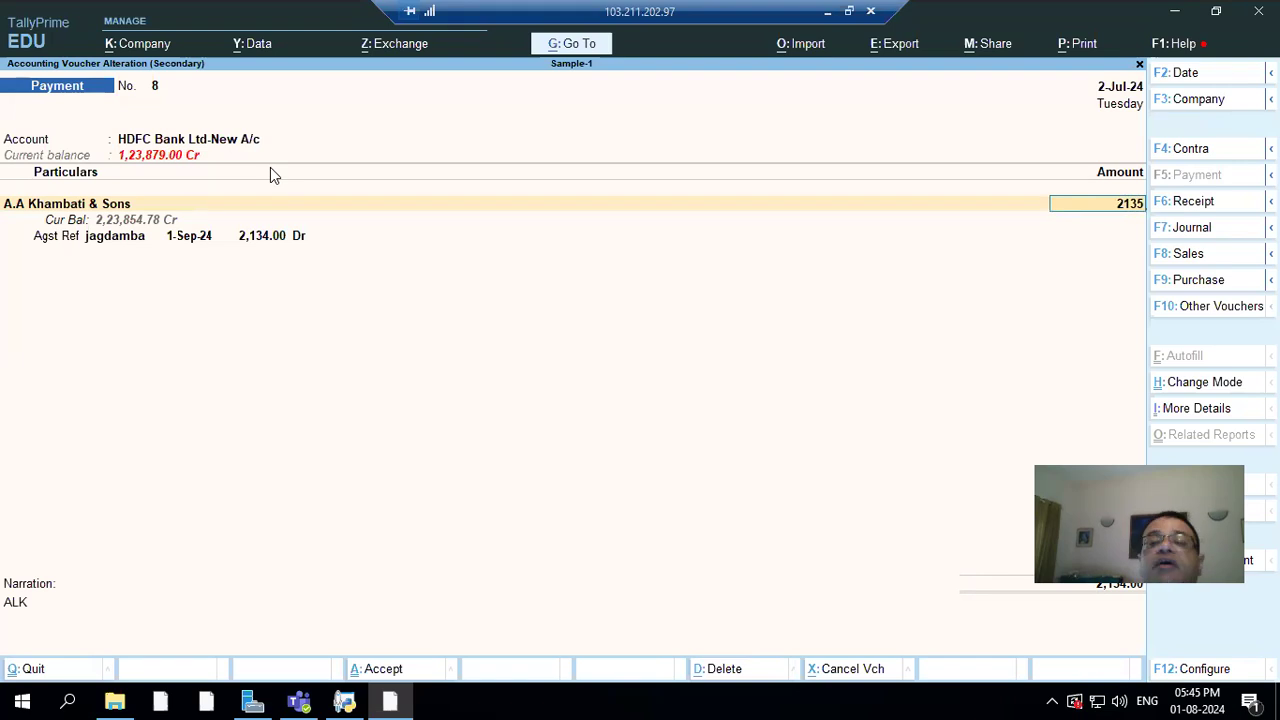
key("Return")
key("Return")
key("Return")
key("Return")
key("Return")
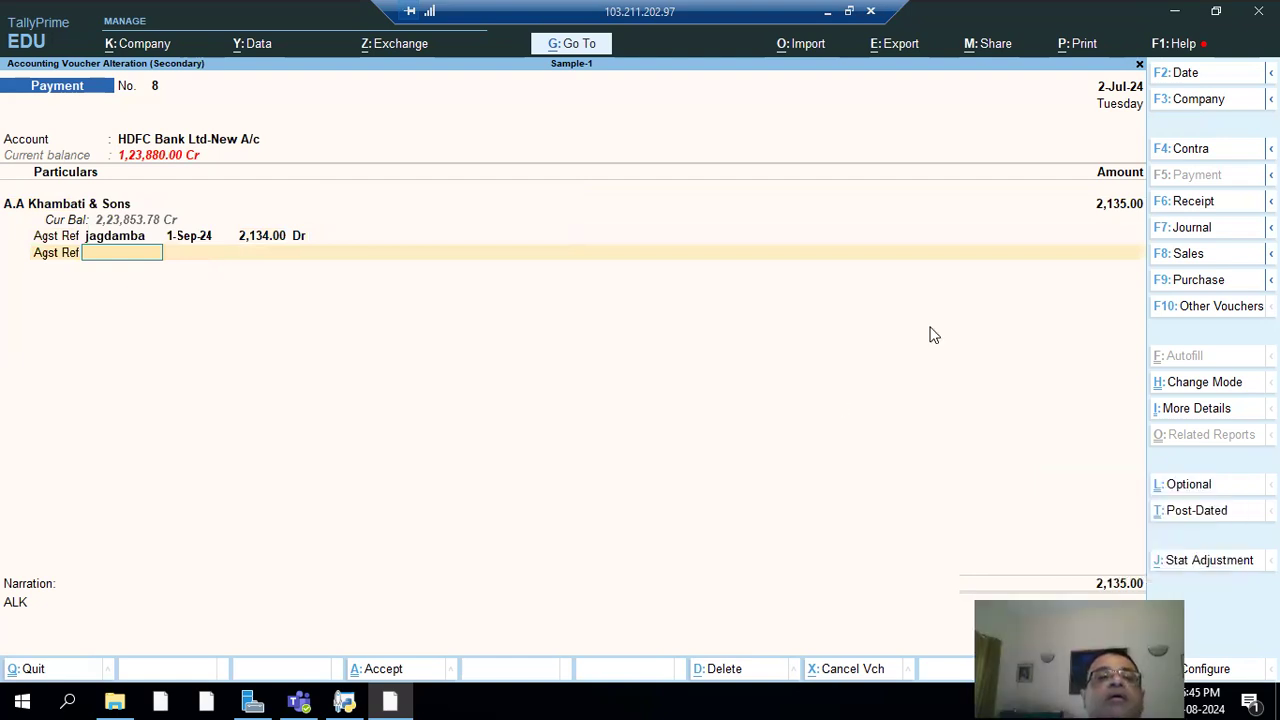
key("Escape")
key("Return")
key("Escape")
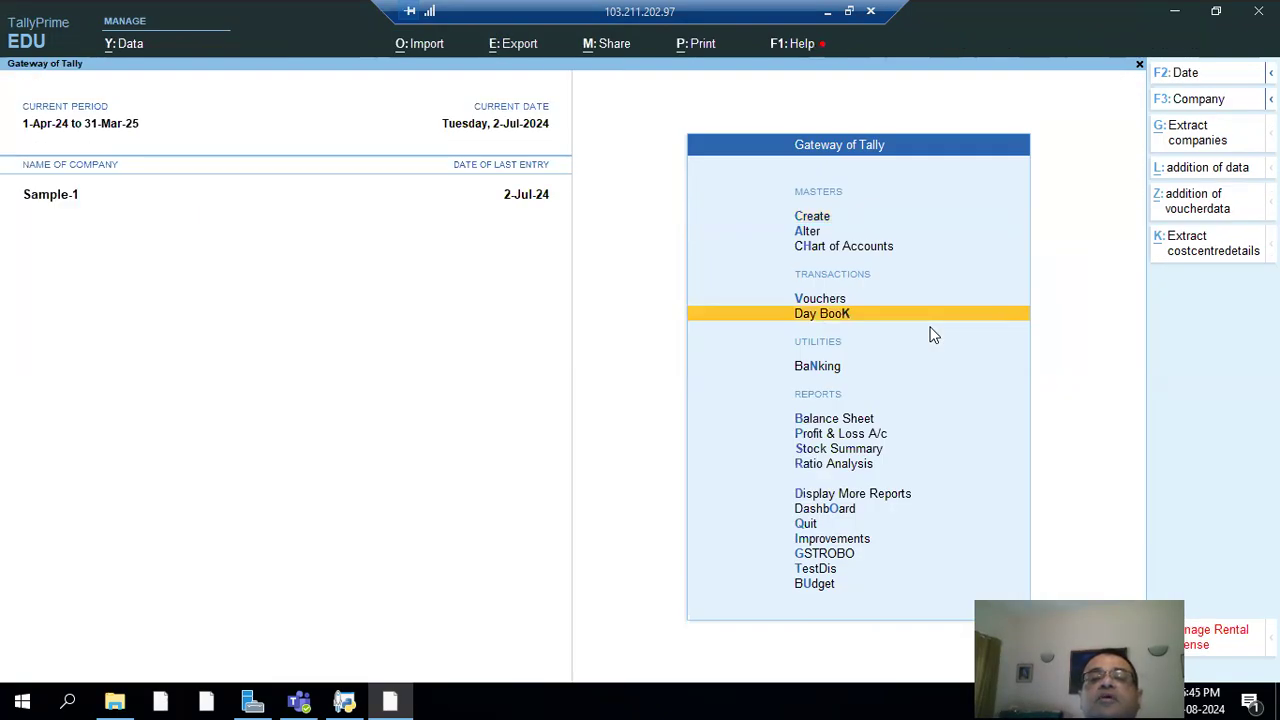
Step: Open payment voucher 9 for Akash Marble from the Day Book for alteration
left_click(838, 317)
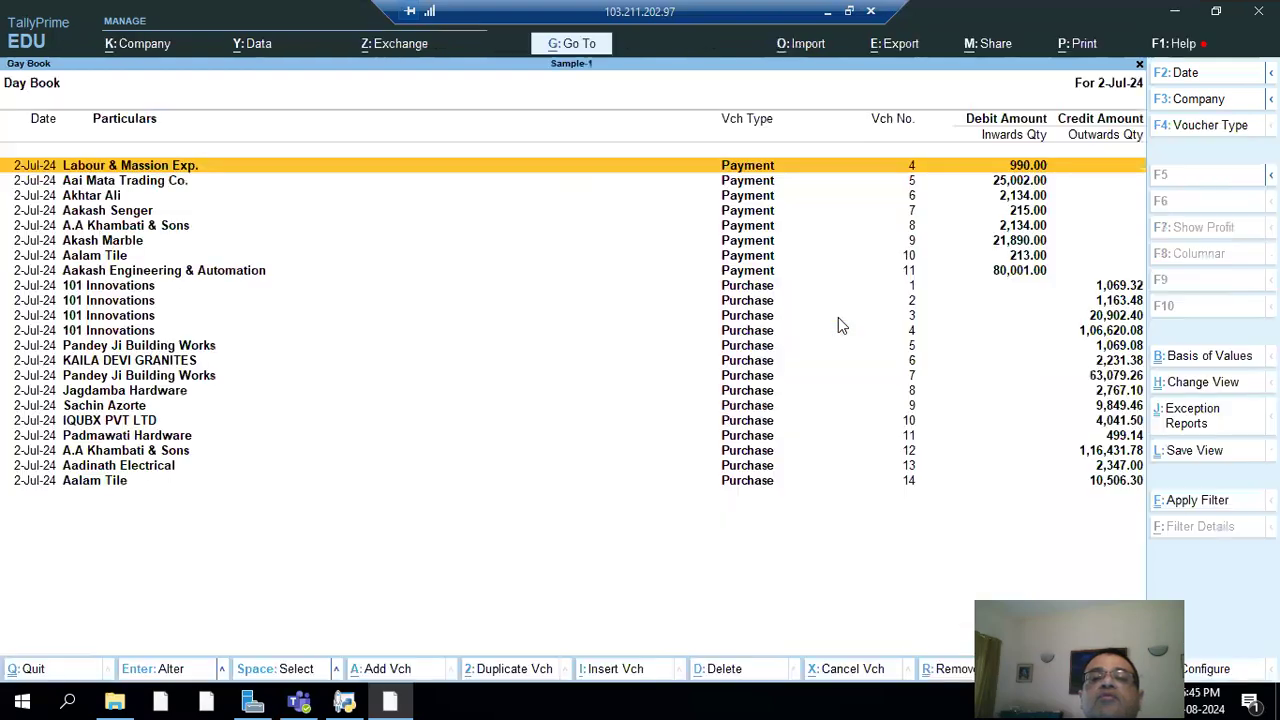
left_click(914, 242)
key("Return")
Step: Set the Akash Marble payment amount to 21891, keep it on account, and accept the altered voucher
key("Return")
key("Return")
key("Return")
key("Return")
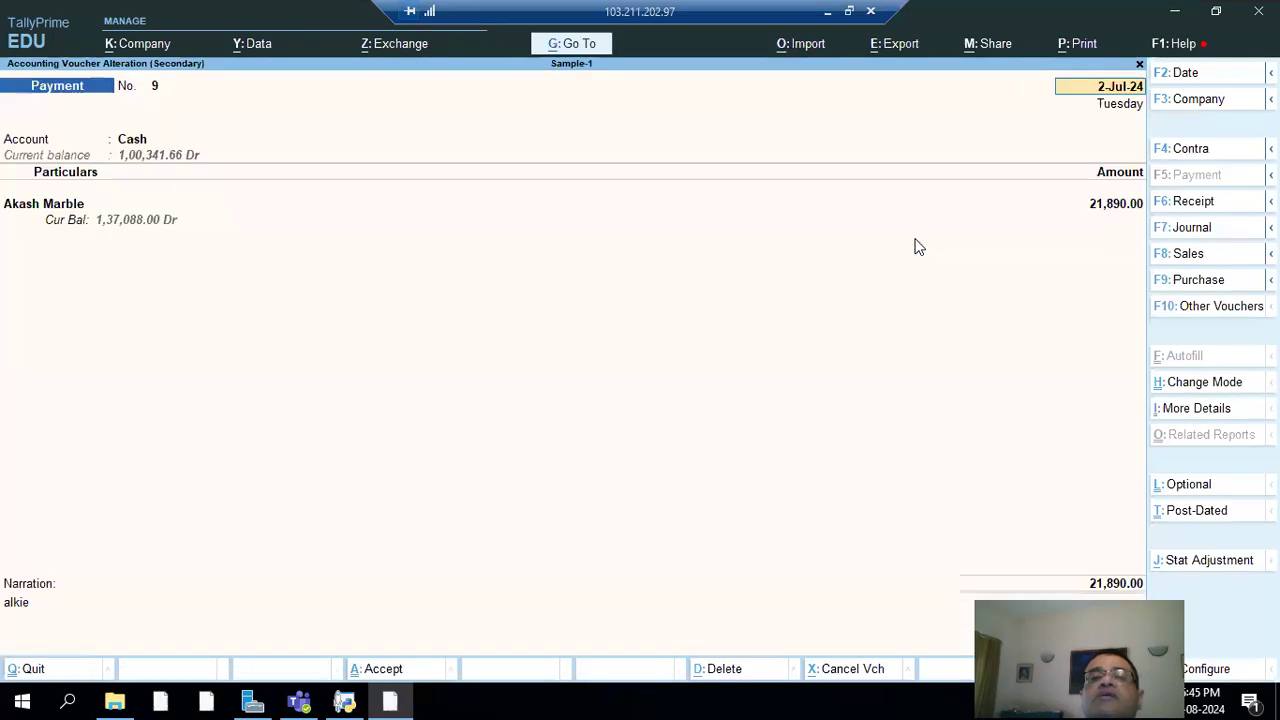
key("Return")
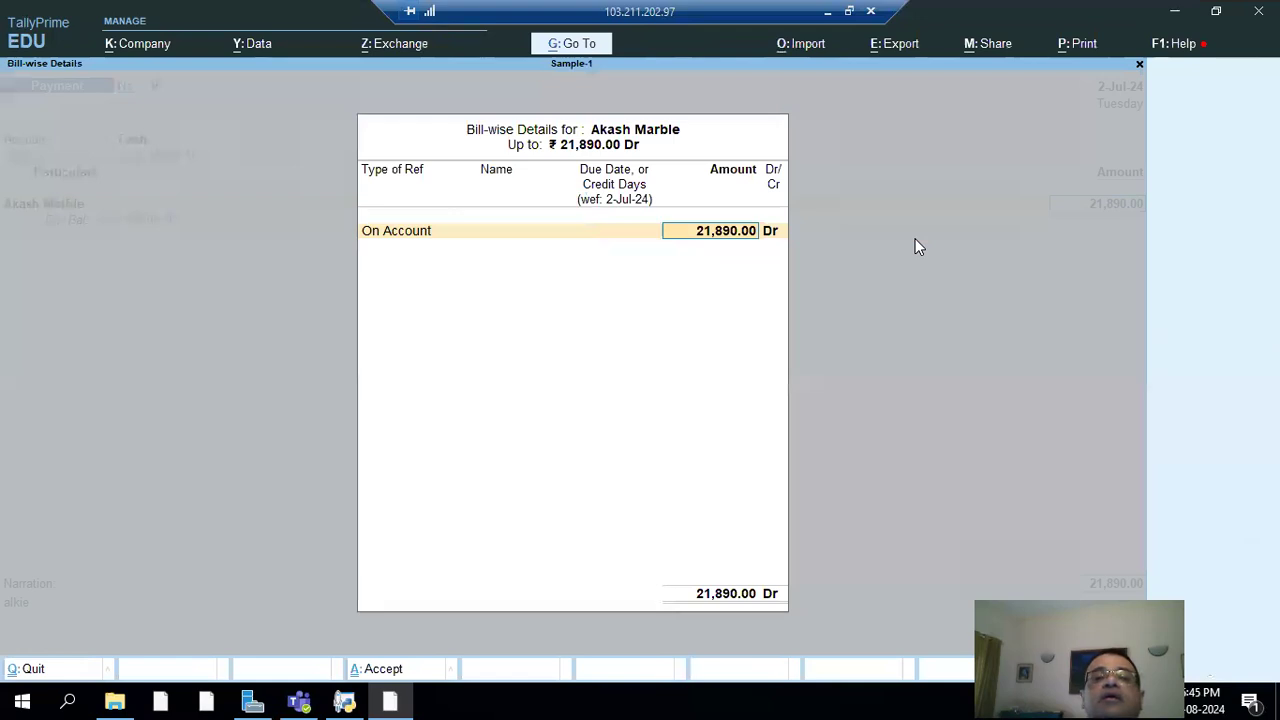
key("Return")
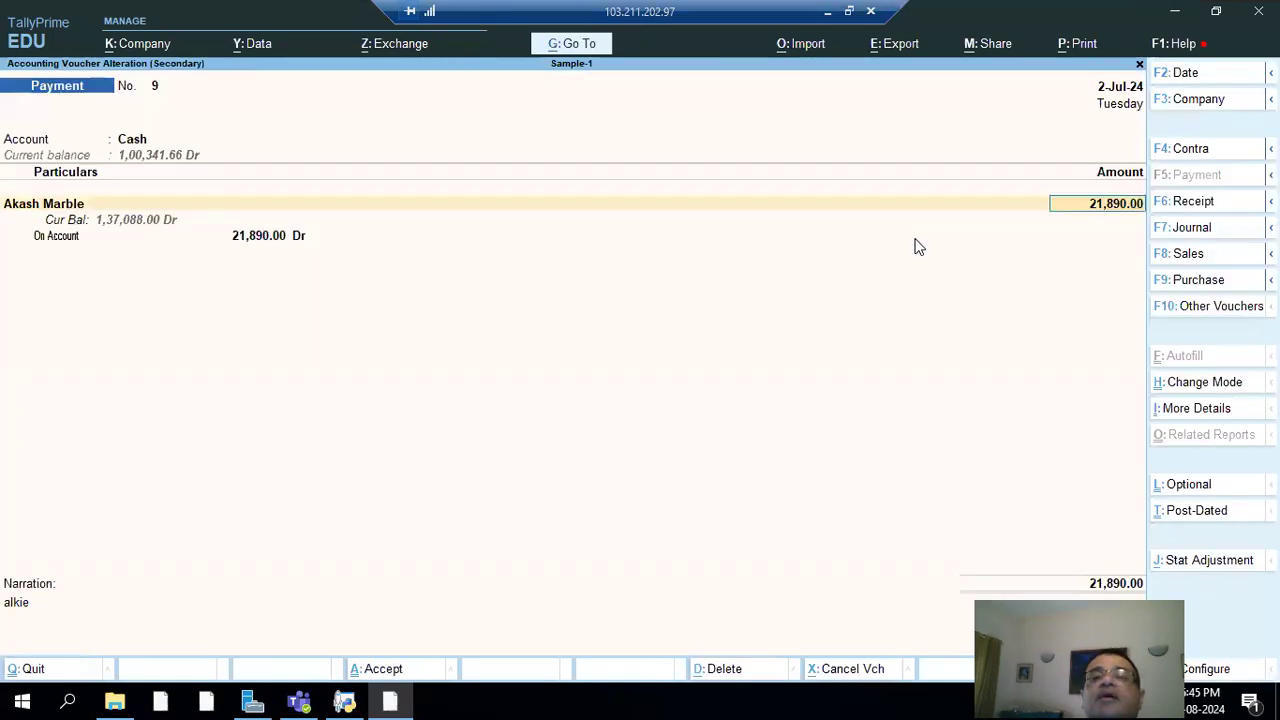
type("21891")
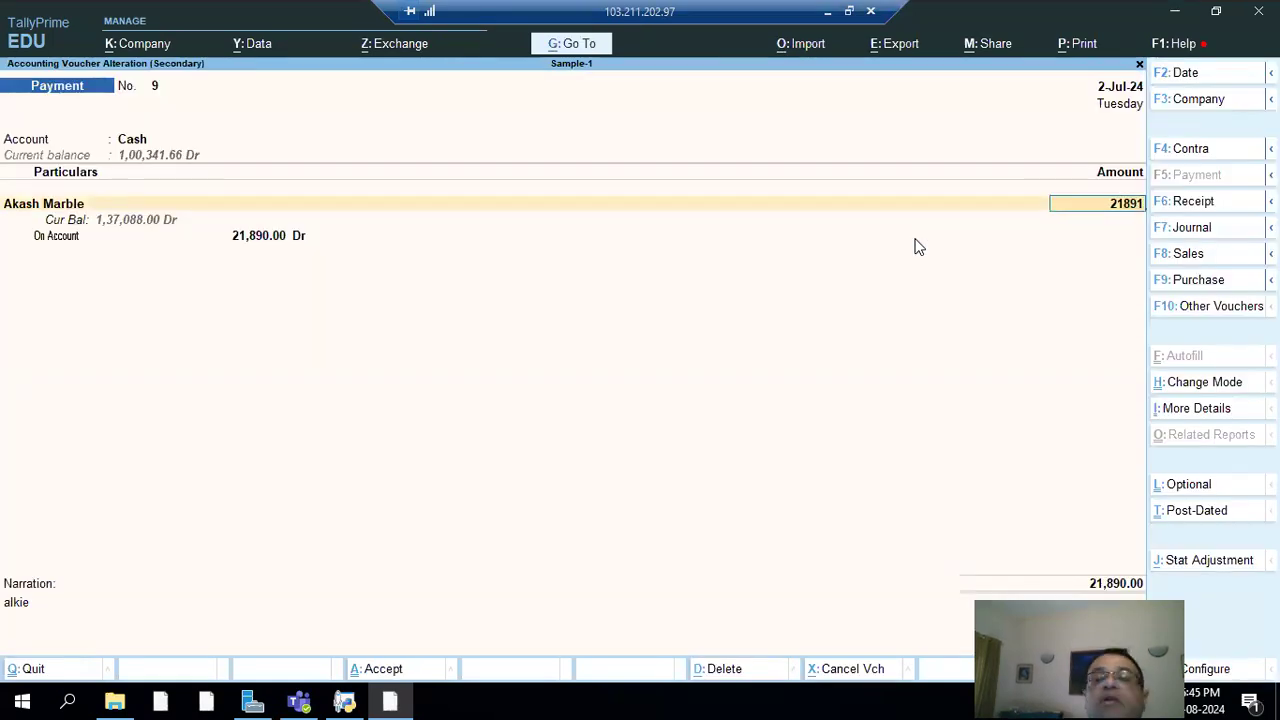
key("Return")
key("Return")
key("Return")
key("Return")
key("Return")
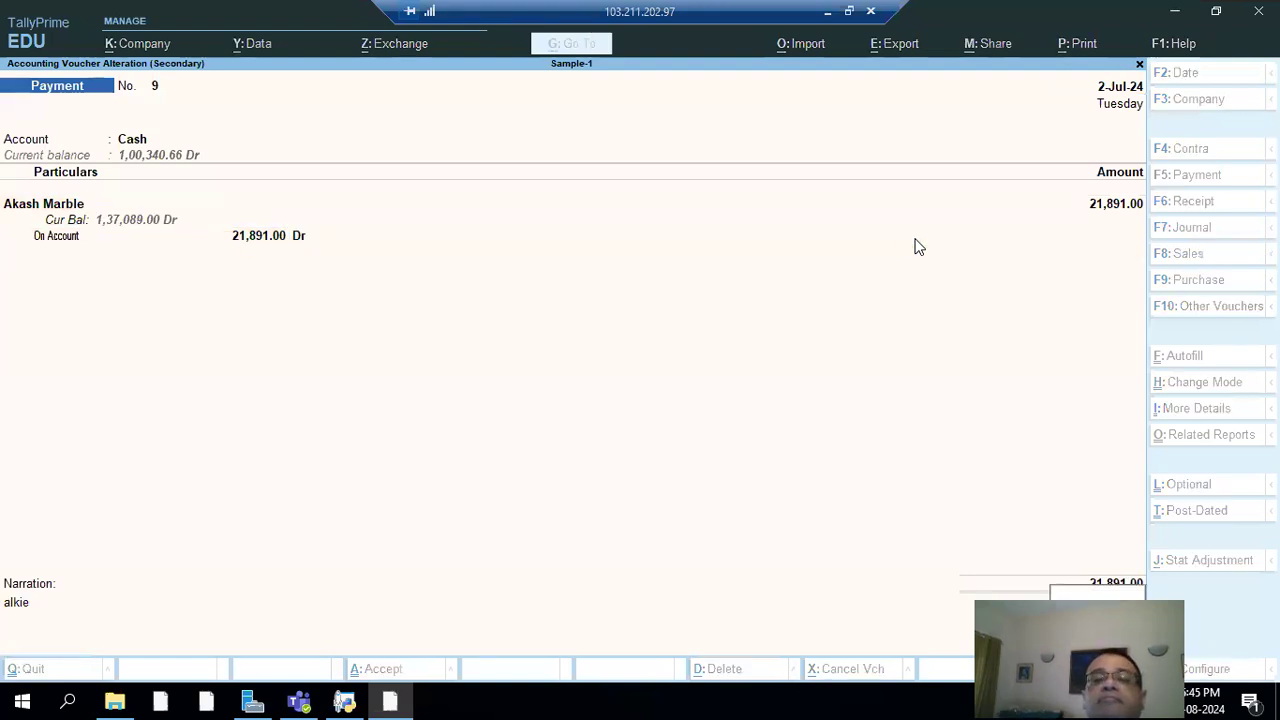
Step: Examine the modified times of the JSON files in File Explorer's samplecompany folder and return to the TallyPrime Day Book
key("alt+Tab")
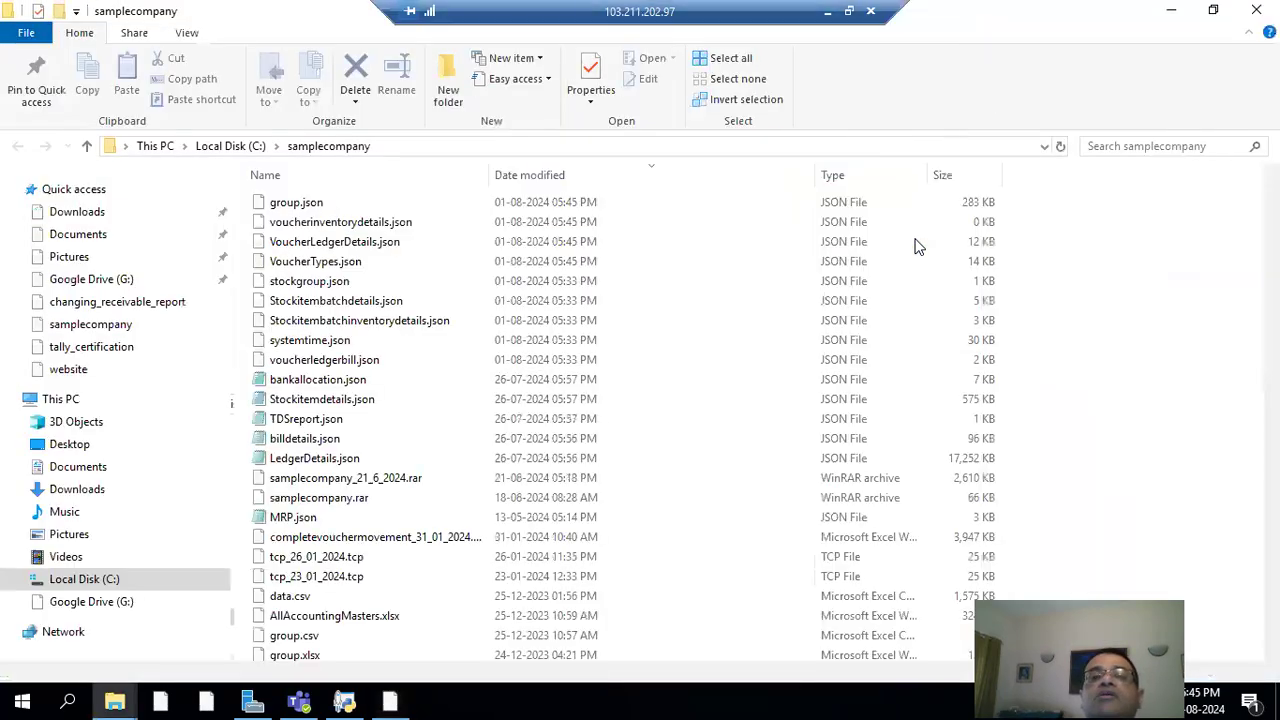
left_click_drag(915, 240, 945, 248)
left_click(1014, 265)
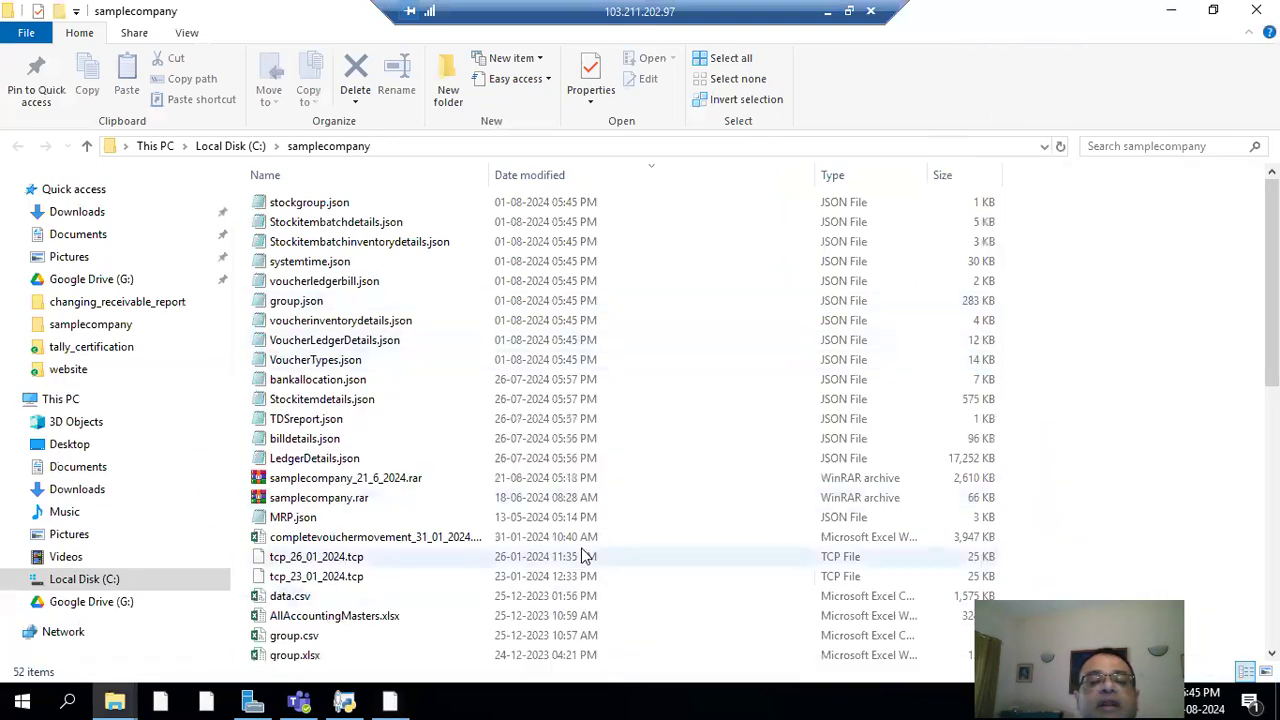
left_click(390, 700)
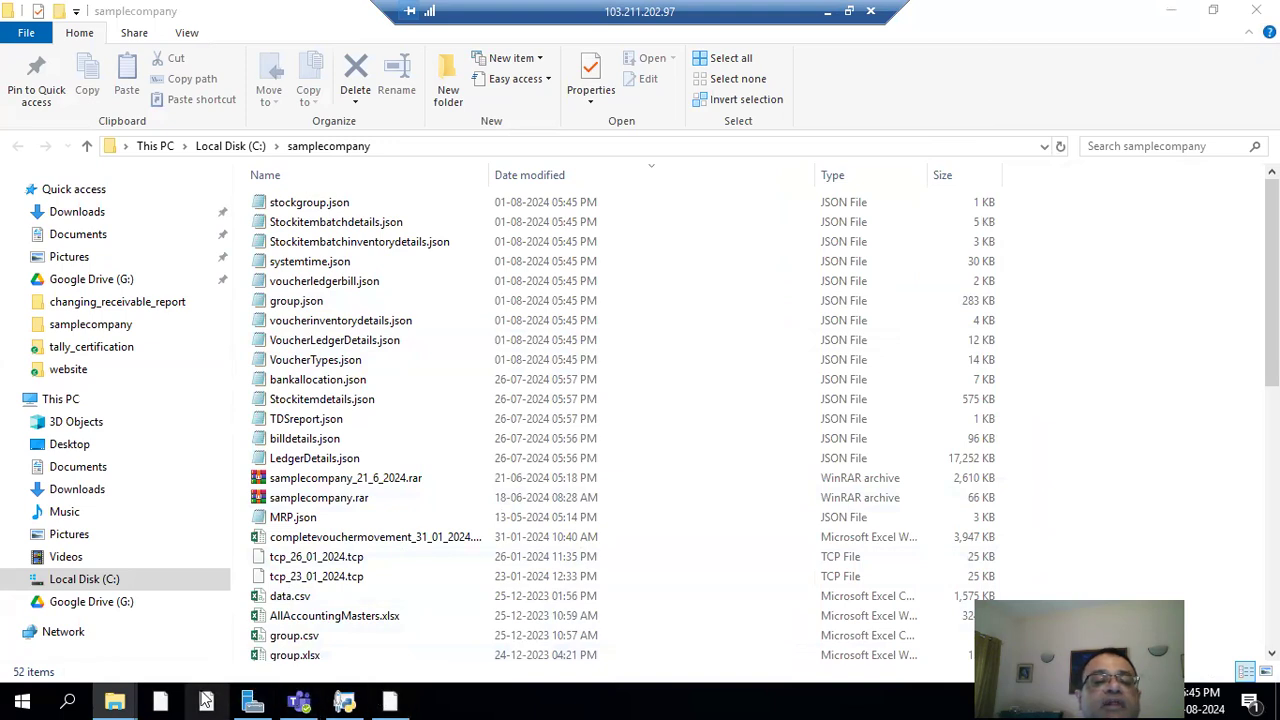
left_click(390, 700)
left_click(436, 700)
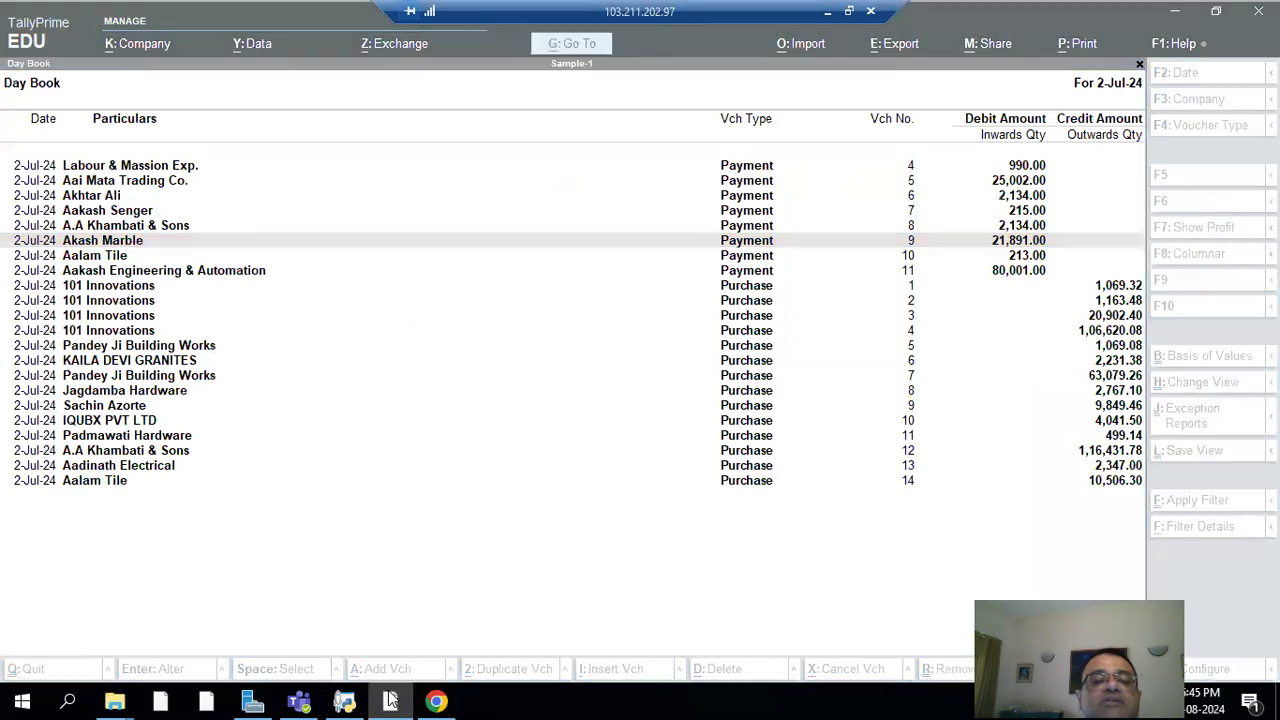
left_click(1012, 30)
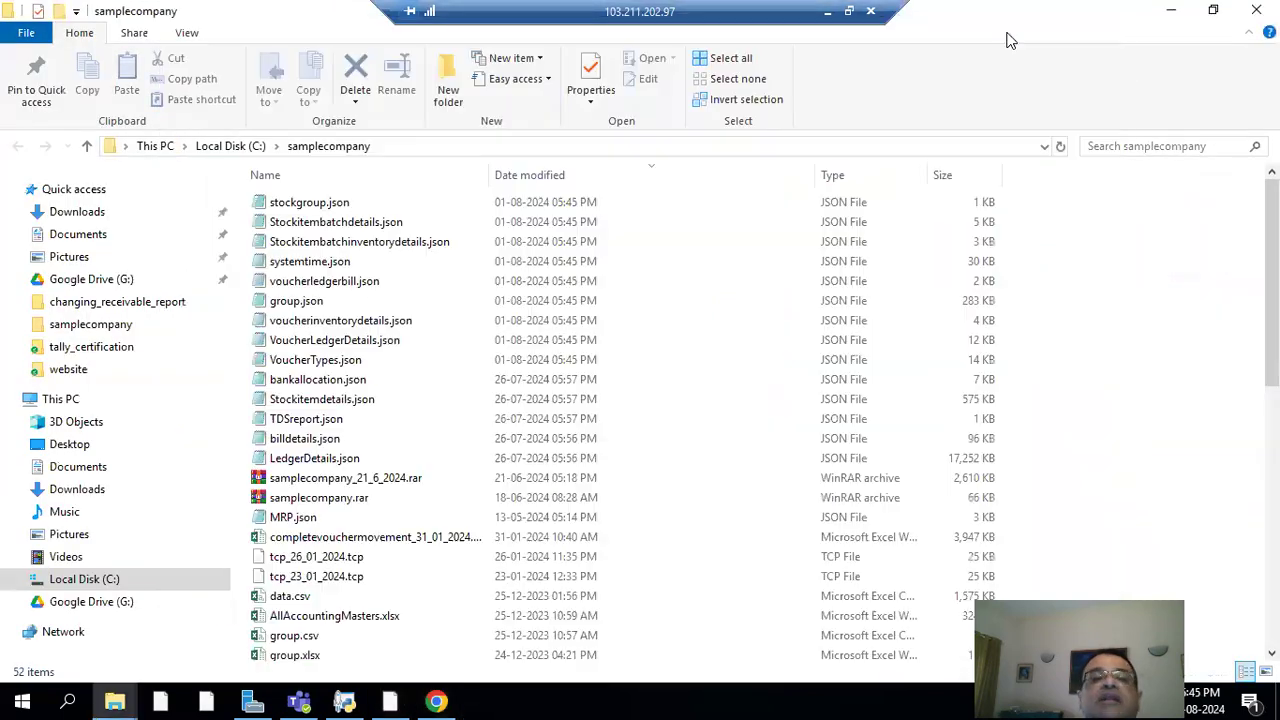
left_click(390, 700)
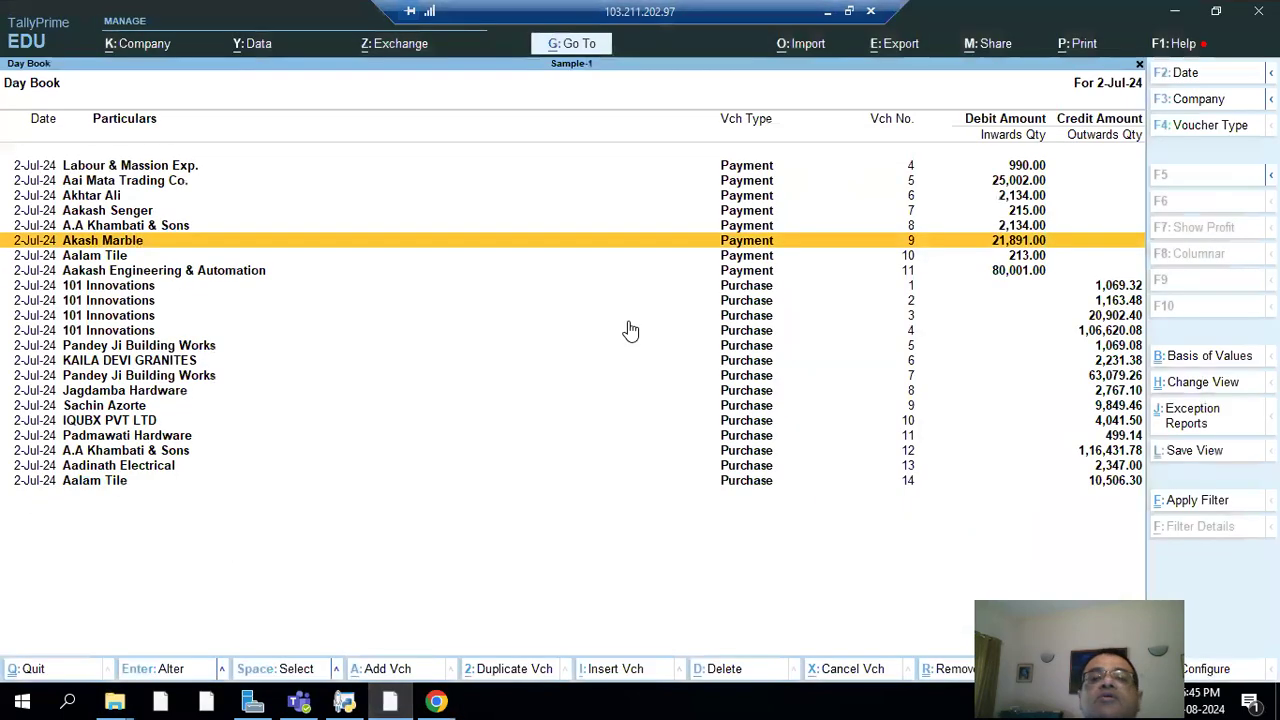
Step: Launch SQL Server Management Studio 19 and connect to the SQLEXPRESS database engine with Windows Authentication
left_click(67, 700)
type("sql")
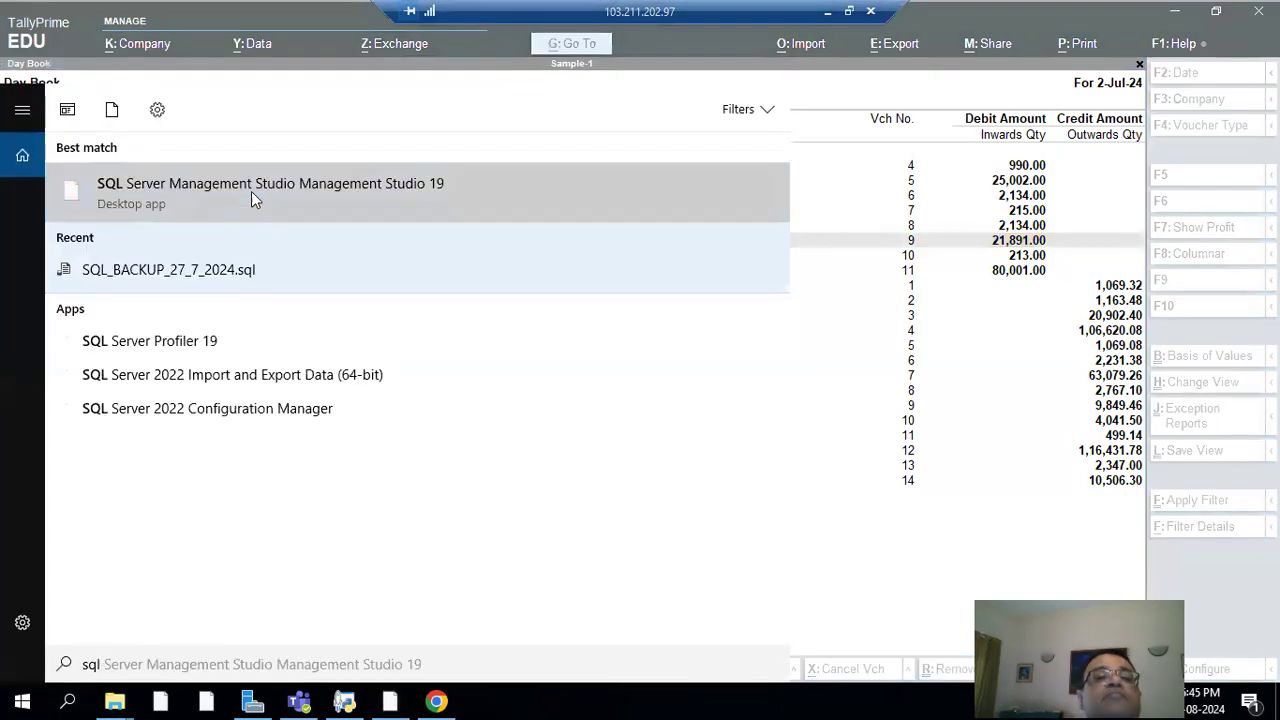
left_click(251, 190)
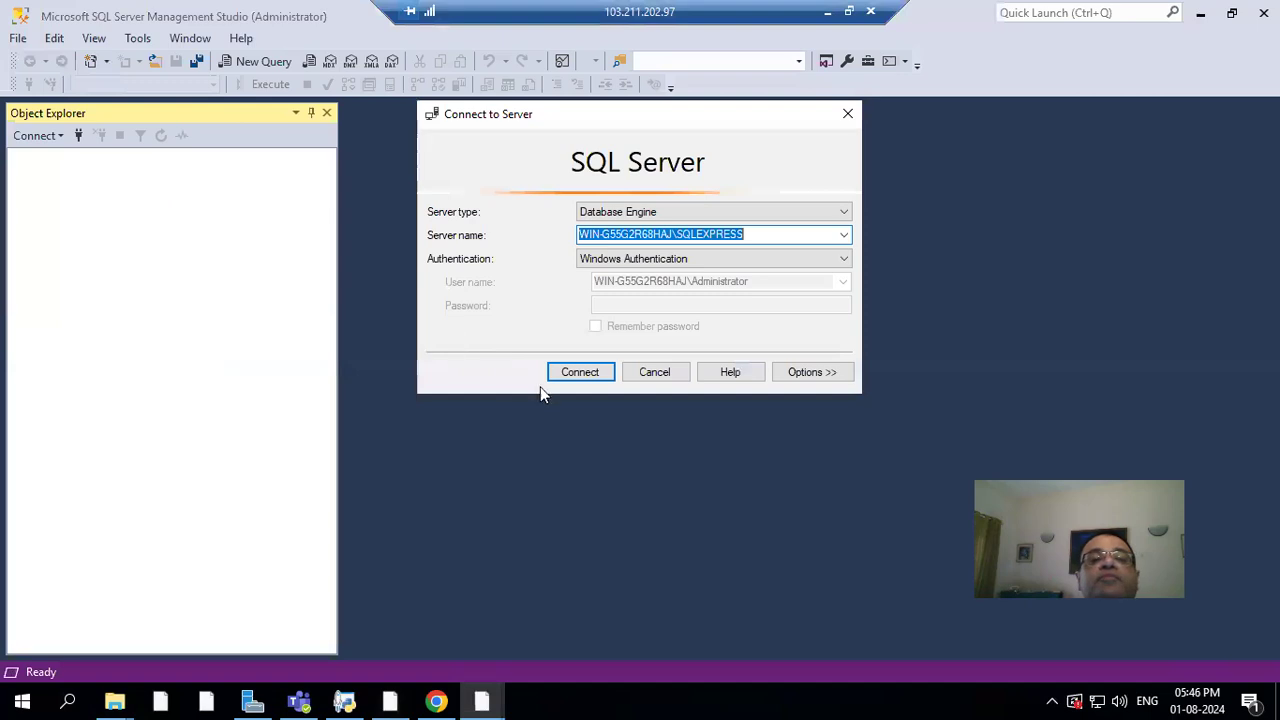
left_click(566, 376)
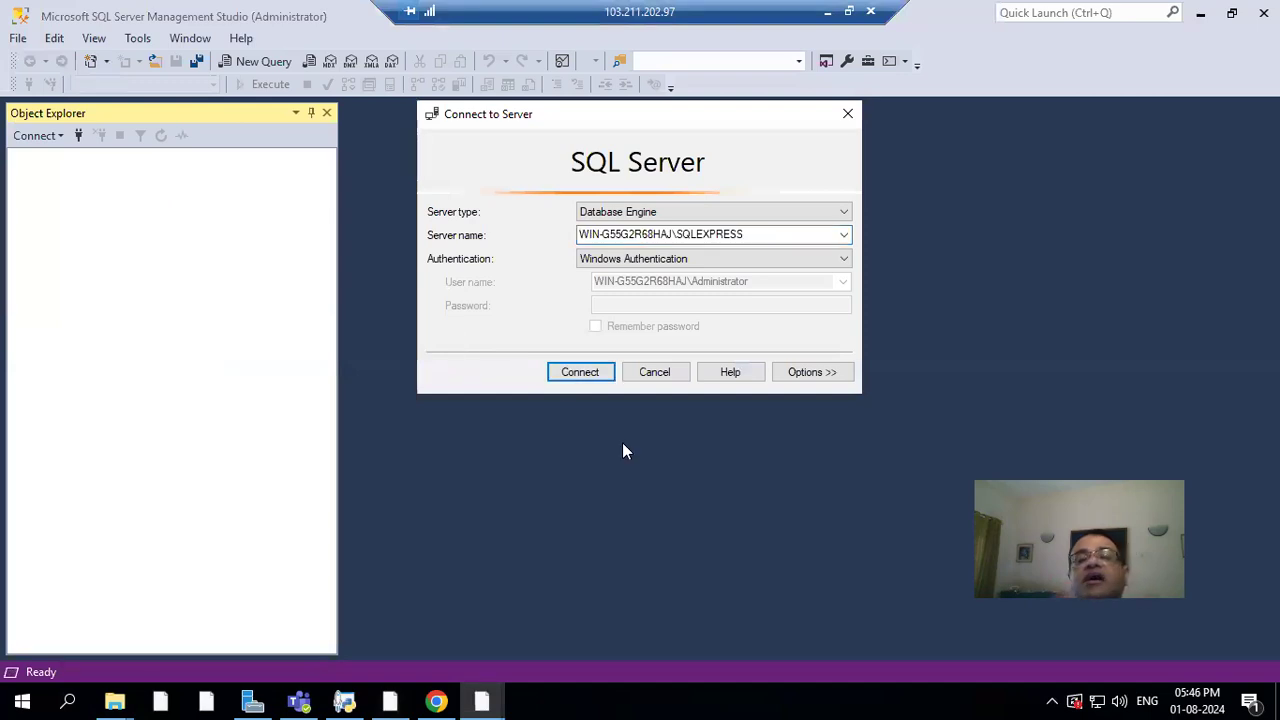
left_click(586, 372)
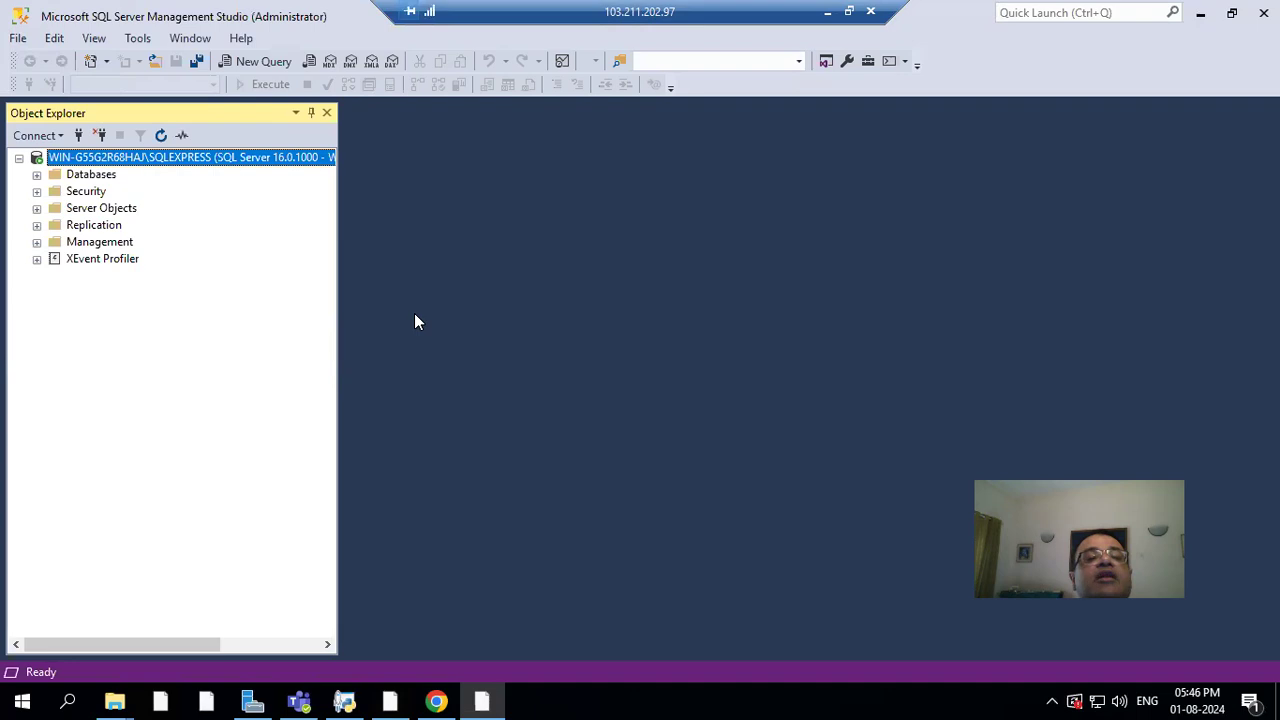
Step: Expand the server's databases and set a new query window to use the JSON_TO_SQL_1_11_2023 database
left_click(37, 174)
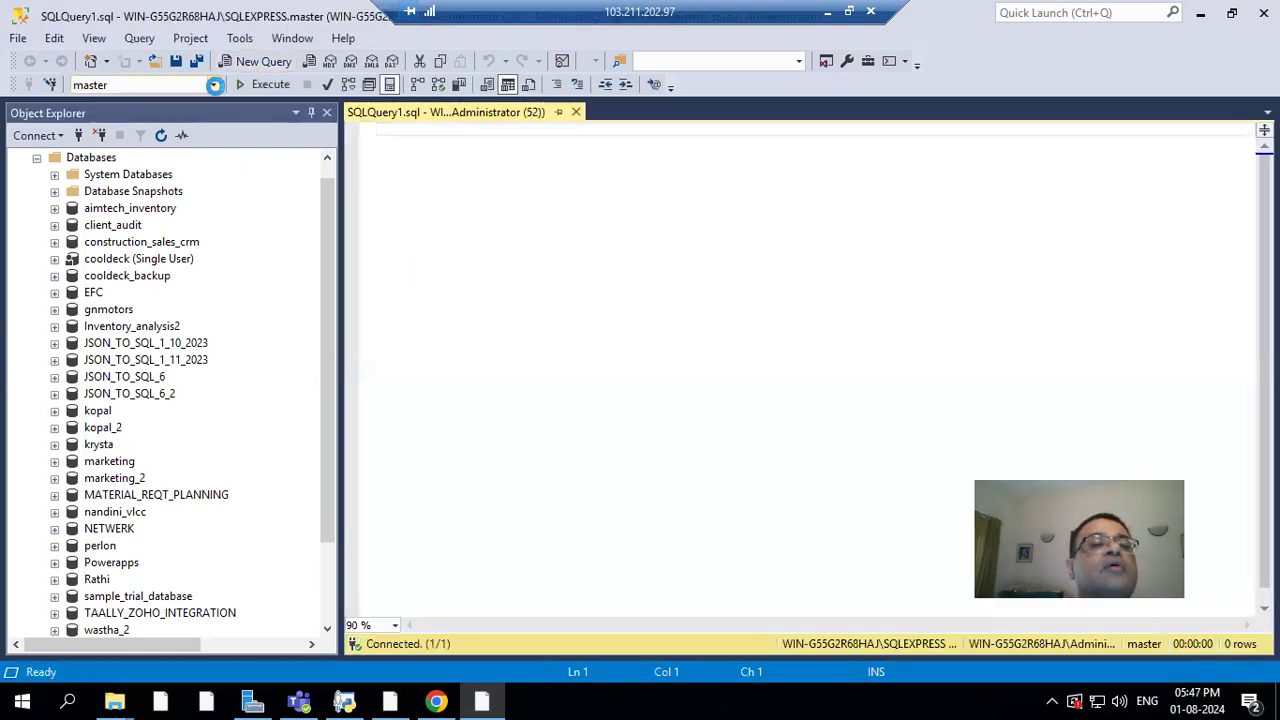
left_click(214, 85)
left_click_drag(240, 240, 240, 140)
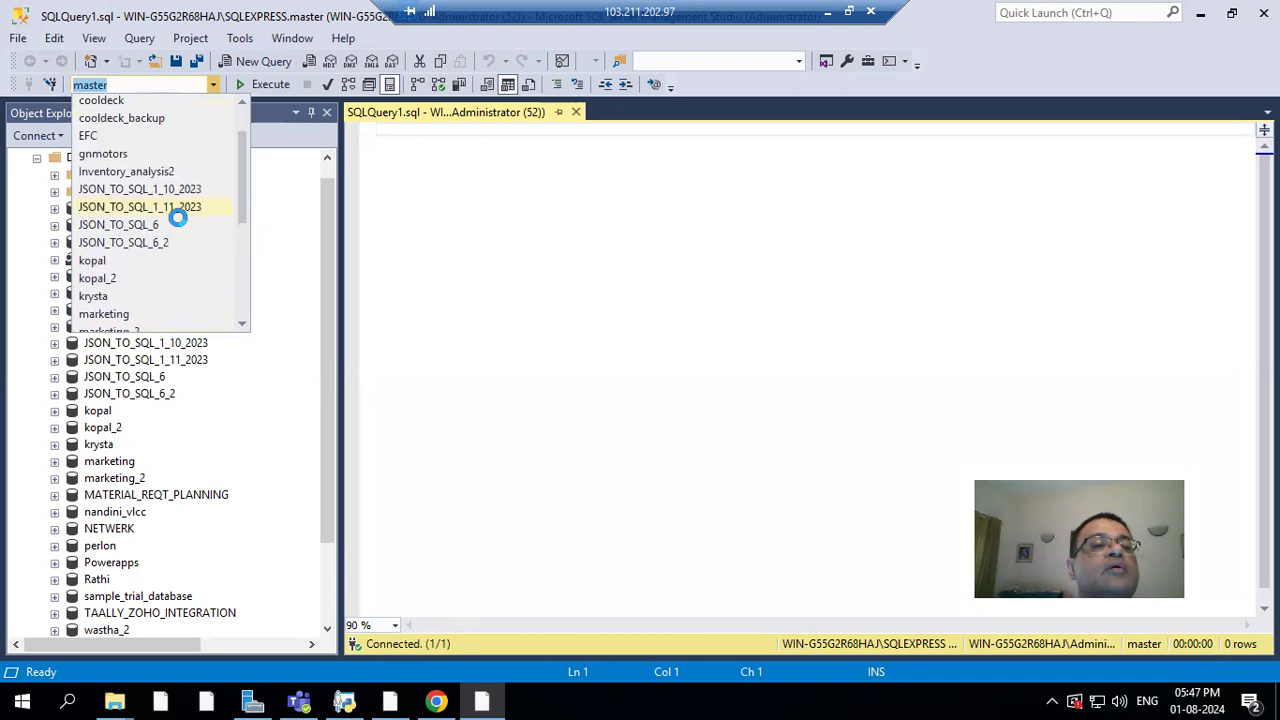
left_click(160, 207)
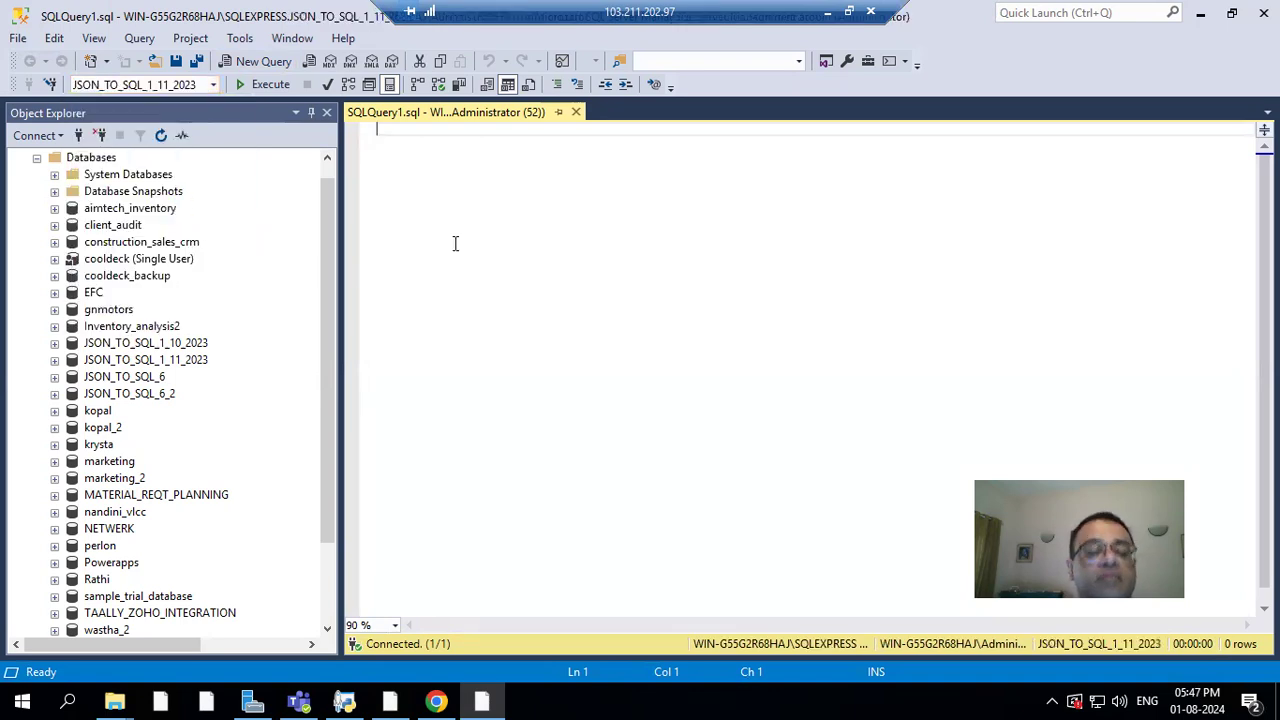
Step: Write and execute a query selecting all columns from the masterdatainsert1 table
type("select * ")
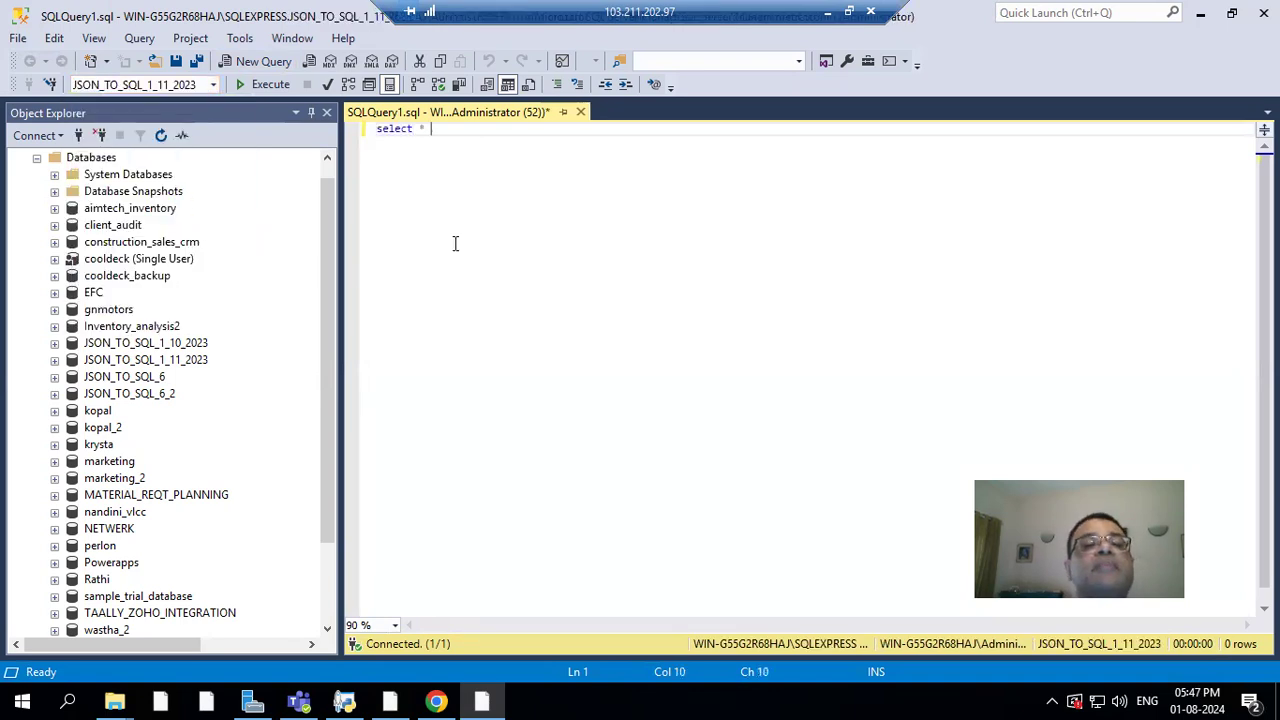
type("from masterd")
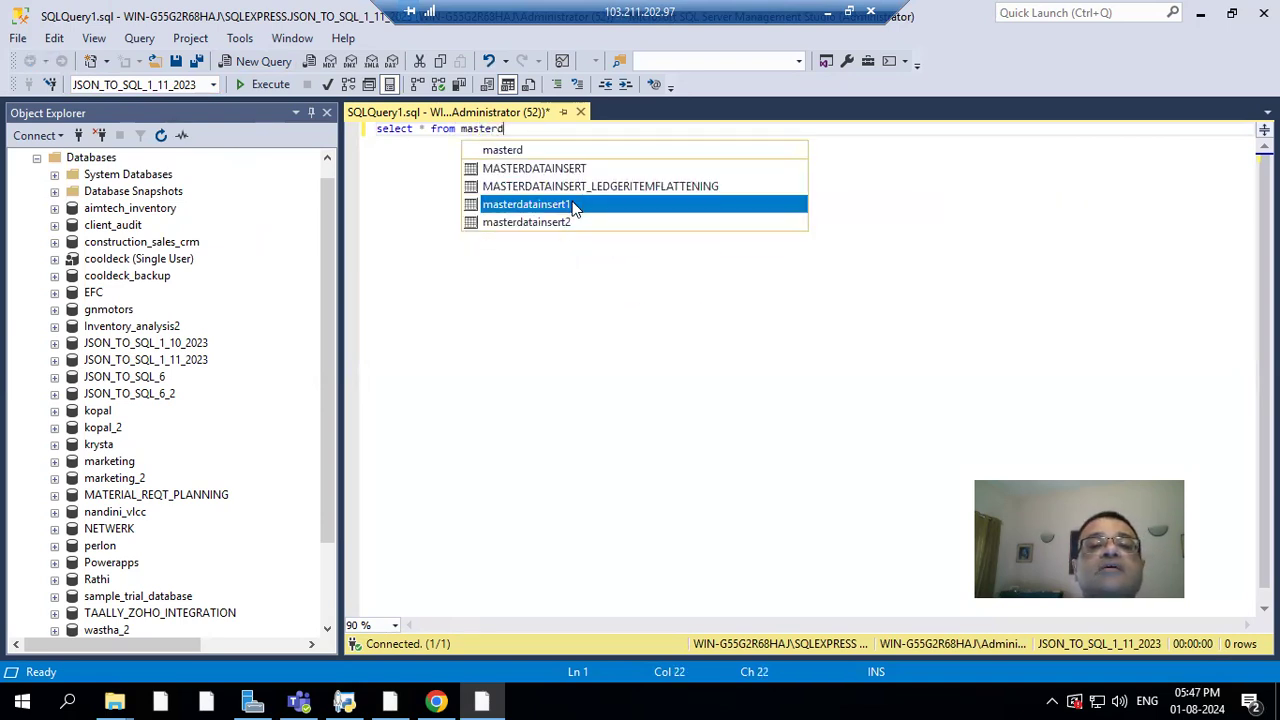
double_click(571, 205)
left_click(268, 86)
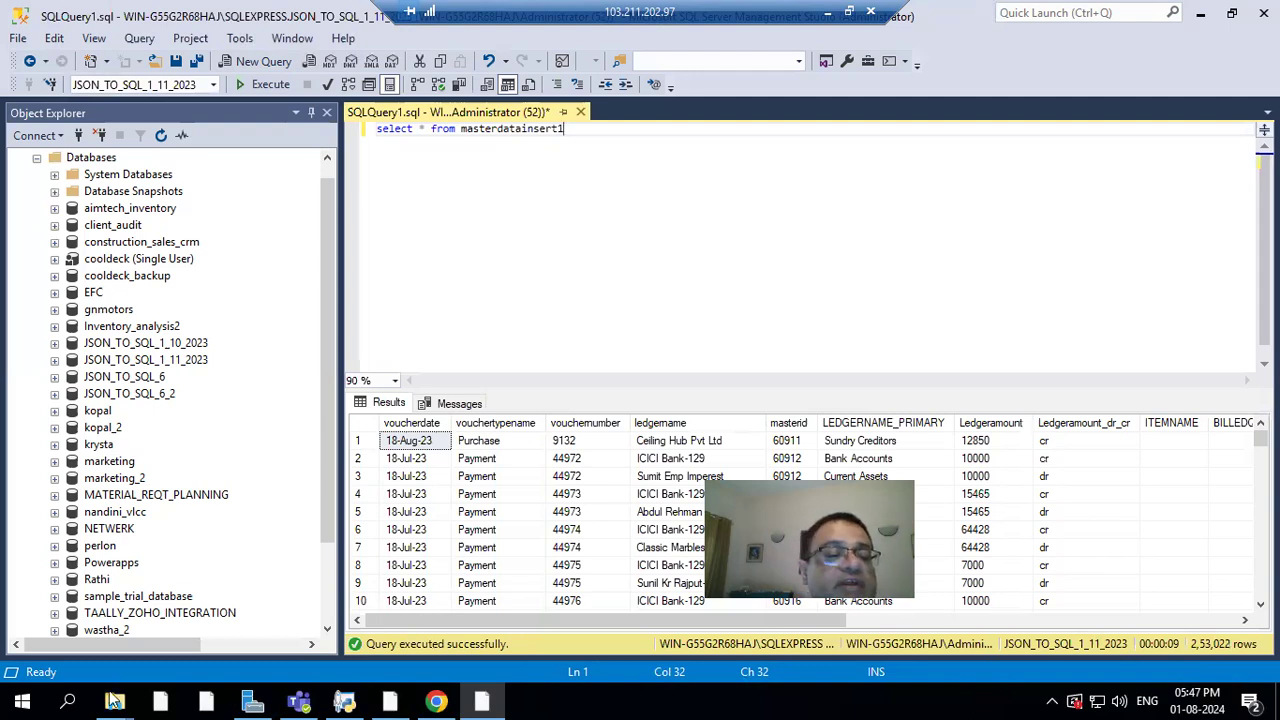
Step: Open VoucherLedgerDetails.json from the samplecompany folder in Notepad and examine the MasterId of its voucher entries
mouse_move(114, 702)
left_click(314, 648)
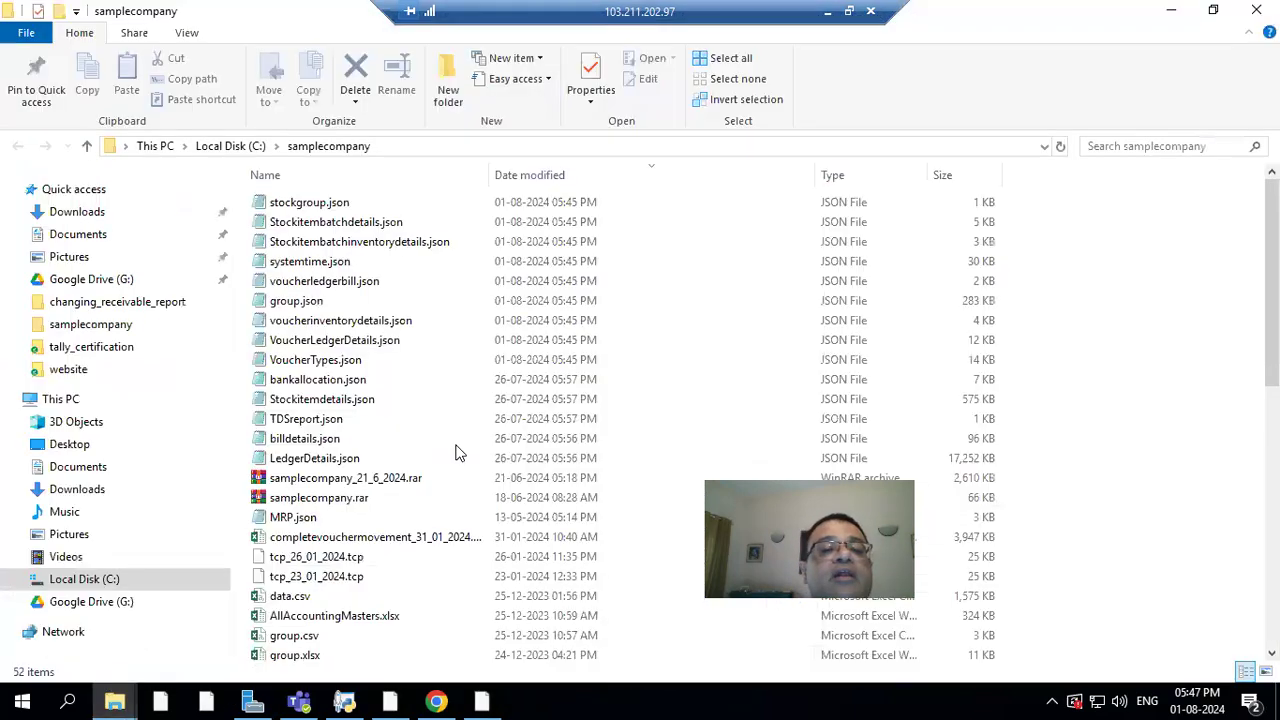
double_click(398, 339)
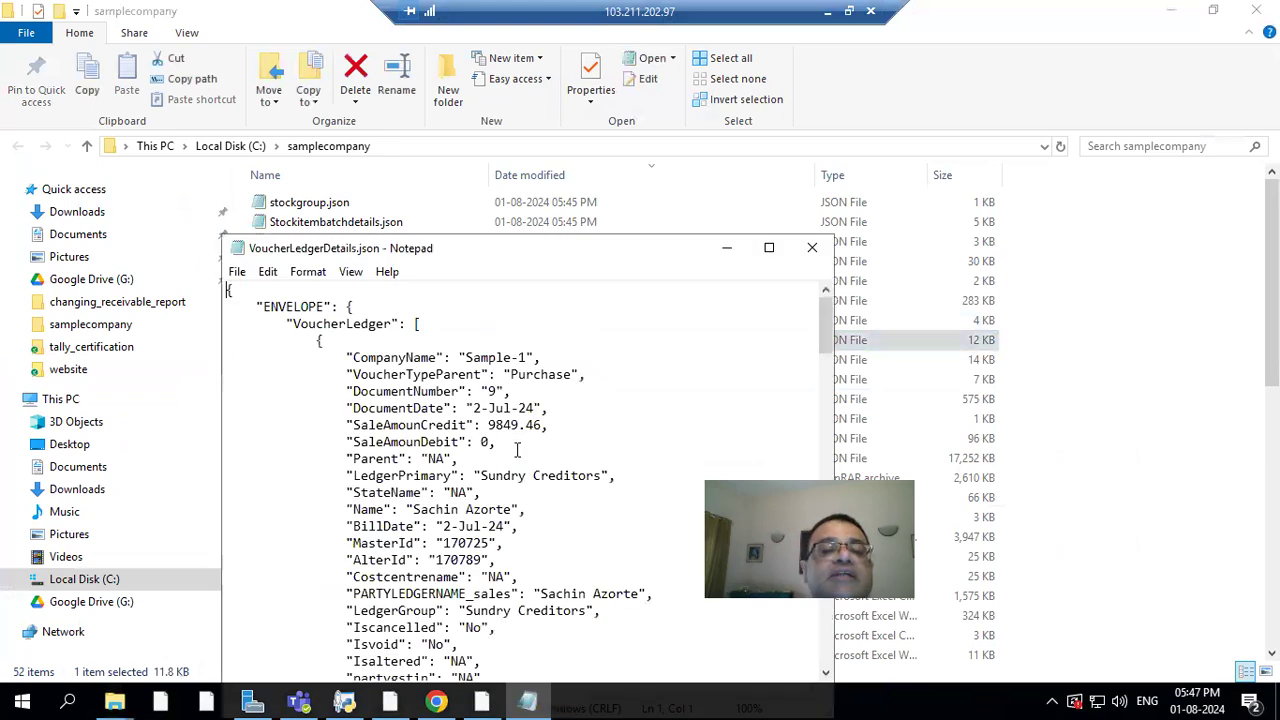
left_click(482, 558)
left_click_drag(491, 541, 446, 543)
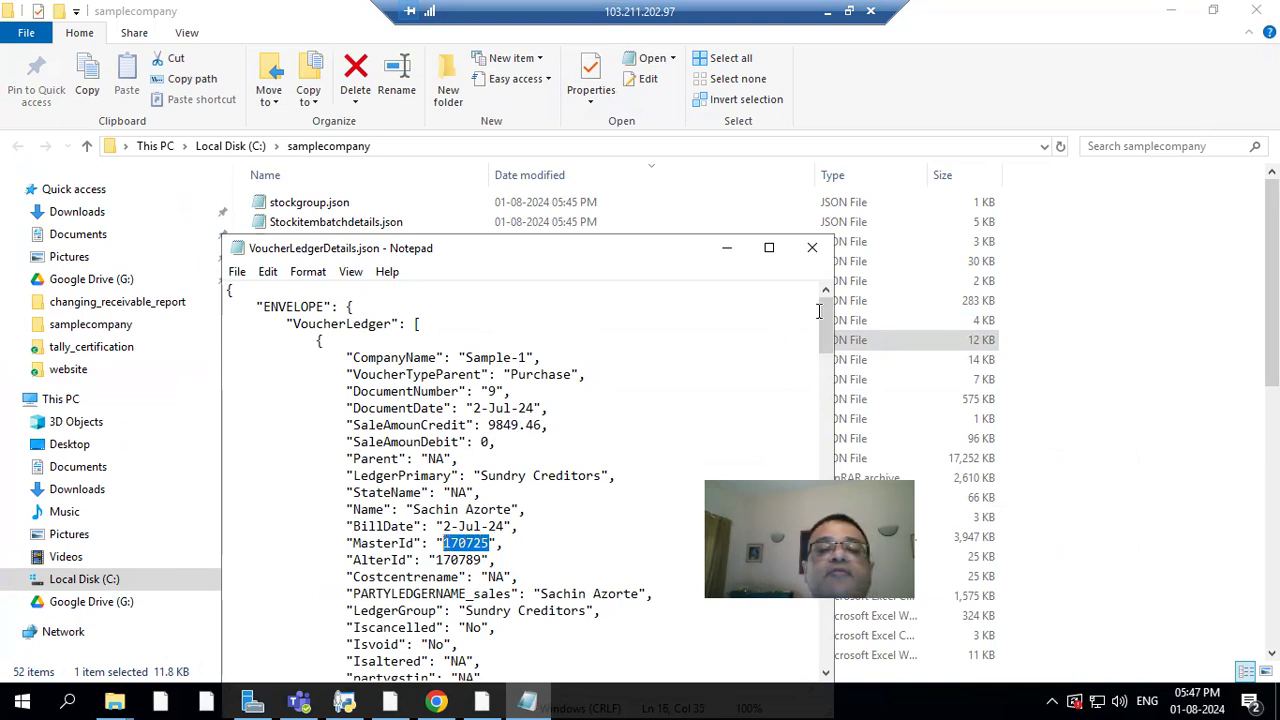
left_click_drag(826, 322, 826, 462)
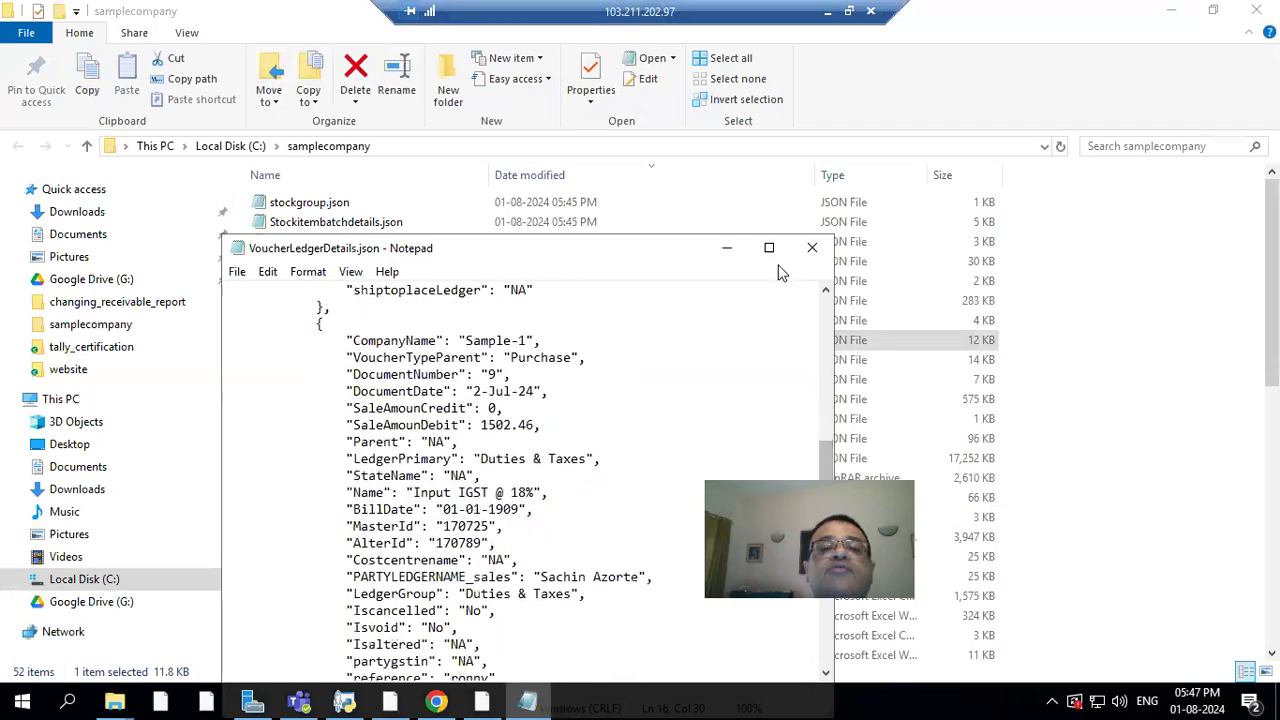
left_click(727, 248)
Step: Switch to SQL Server Management Studio, restrict the masterdatainsert1 query to masterid '170725', run it and review the item and bill columns
left_click(480, 700)
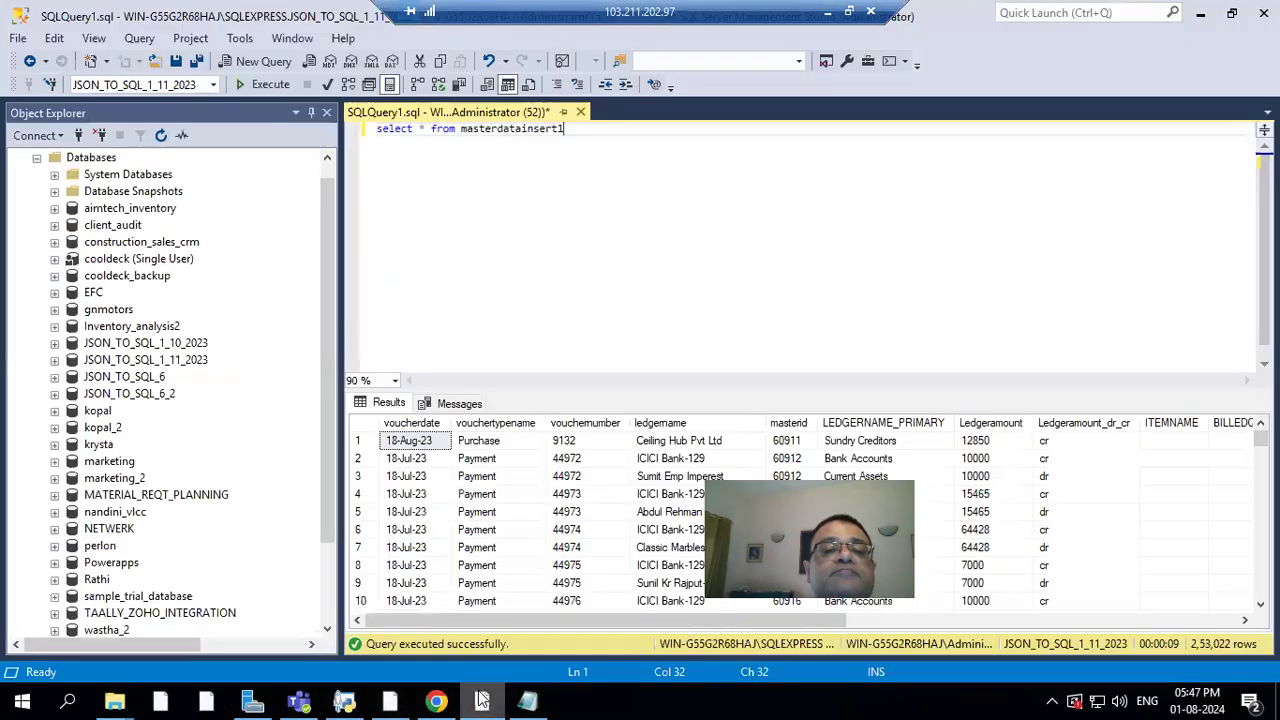
type("wehre")
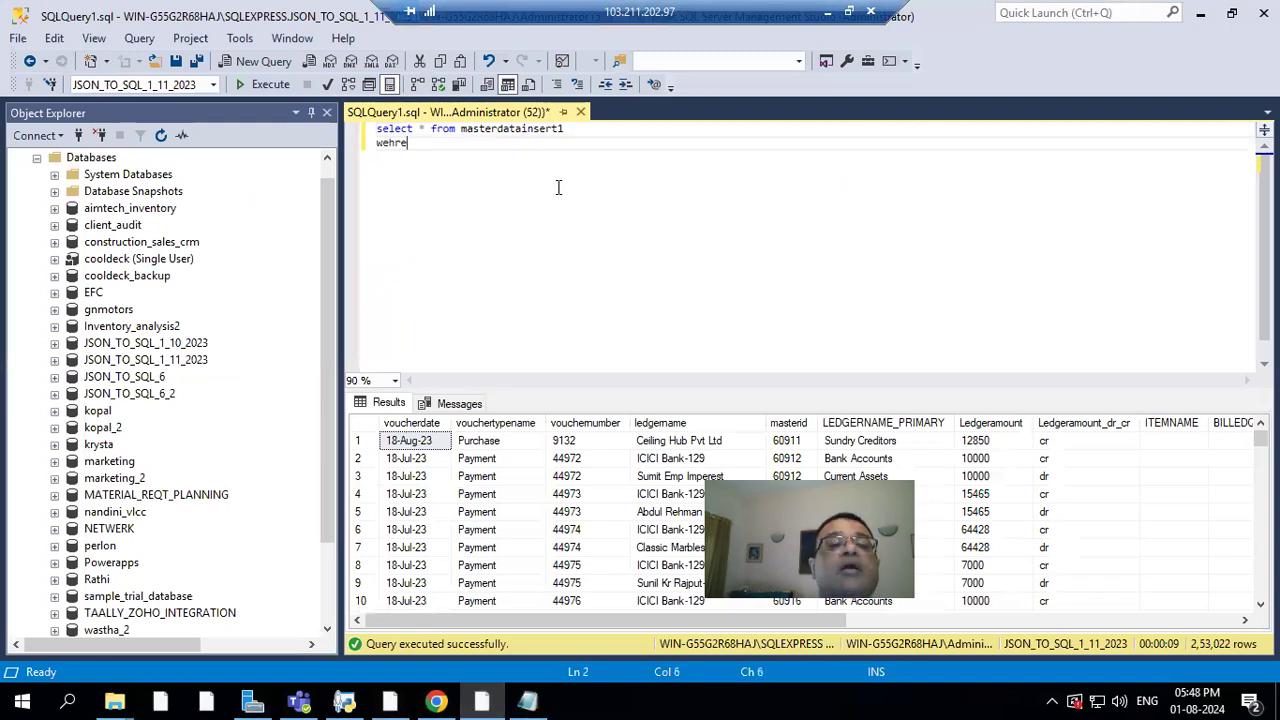
type("heremas")
key("BackSpace")
key("BackSpace")
type("asteri")
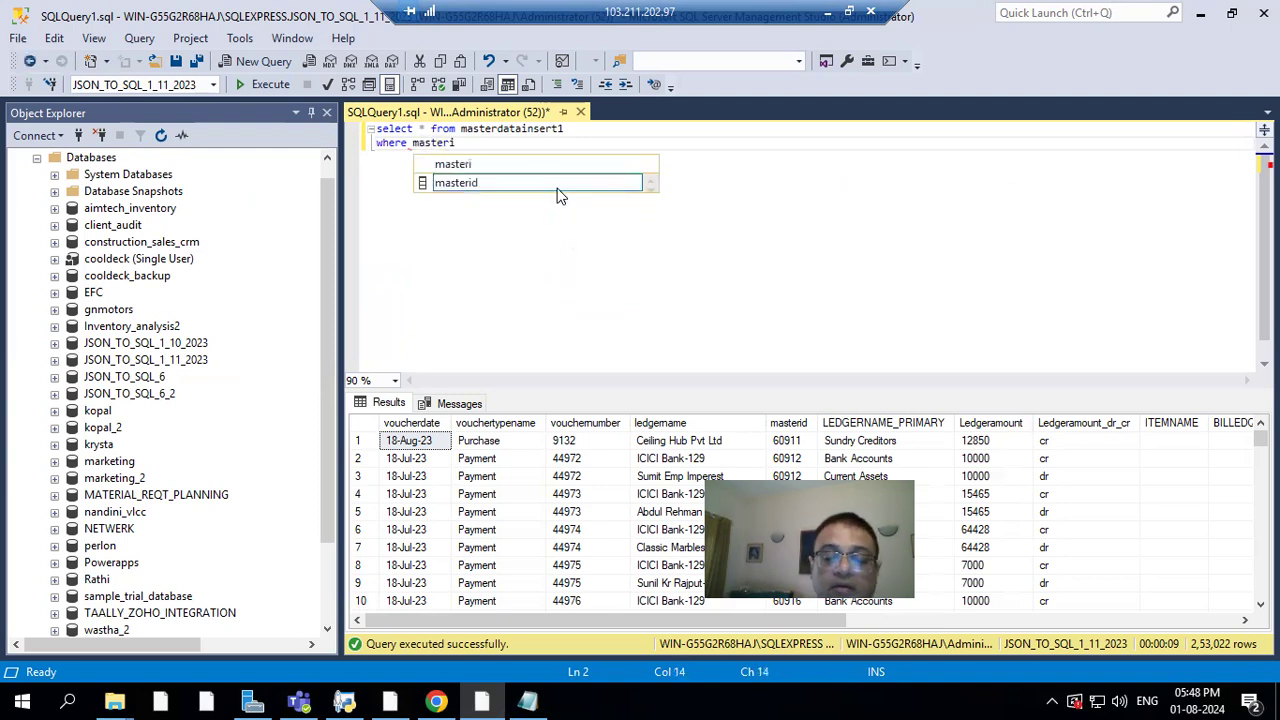
type("d='170725")
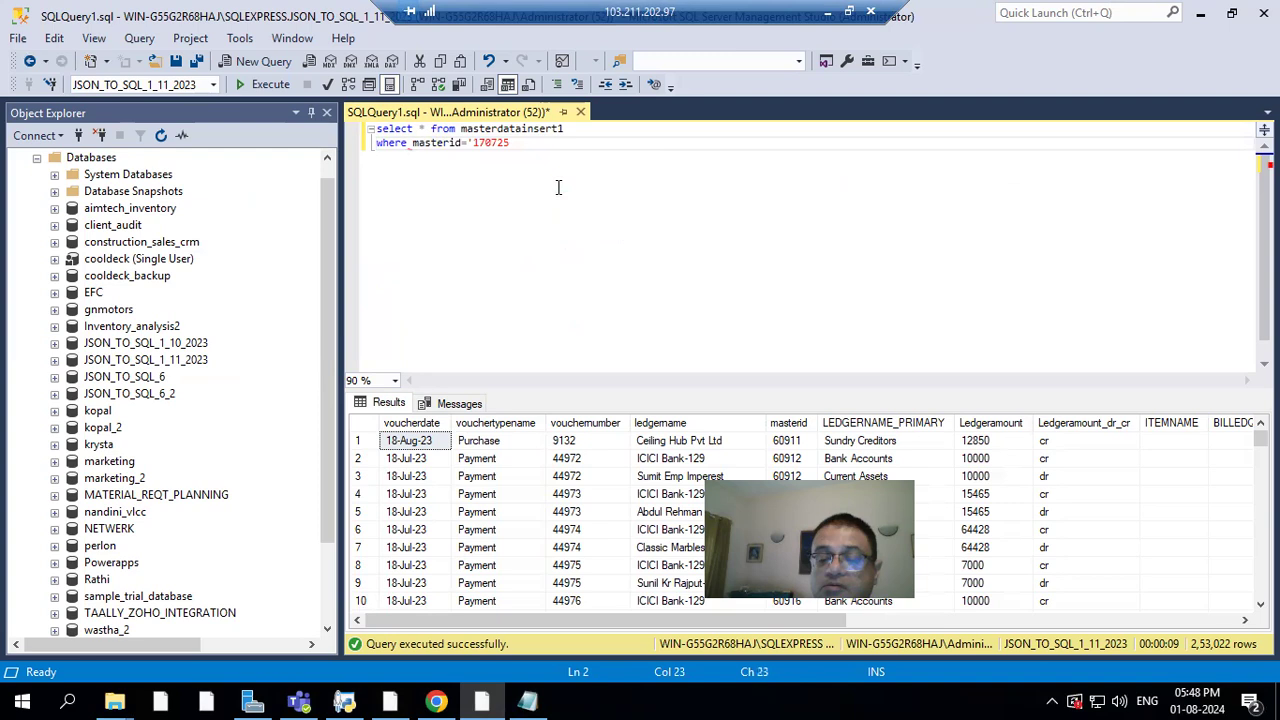
type("'")
key("F5")
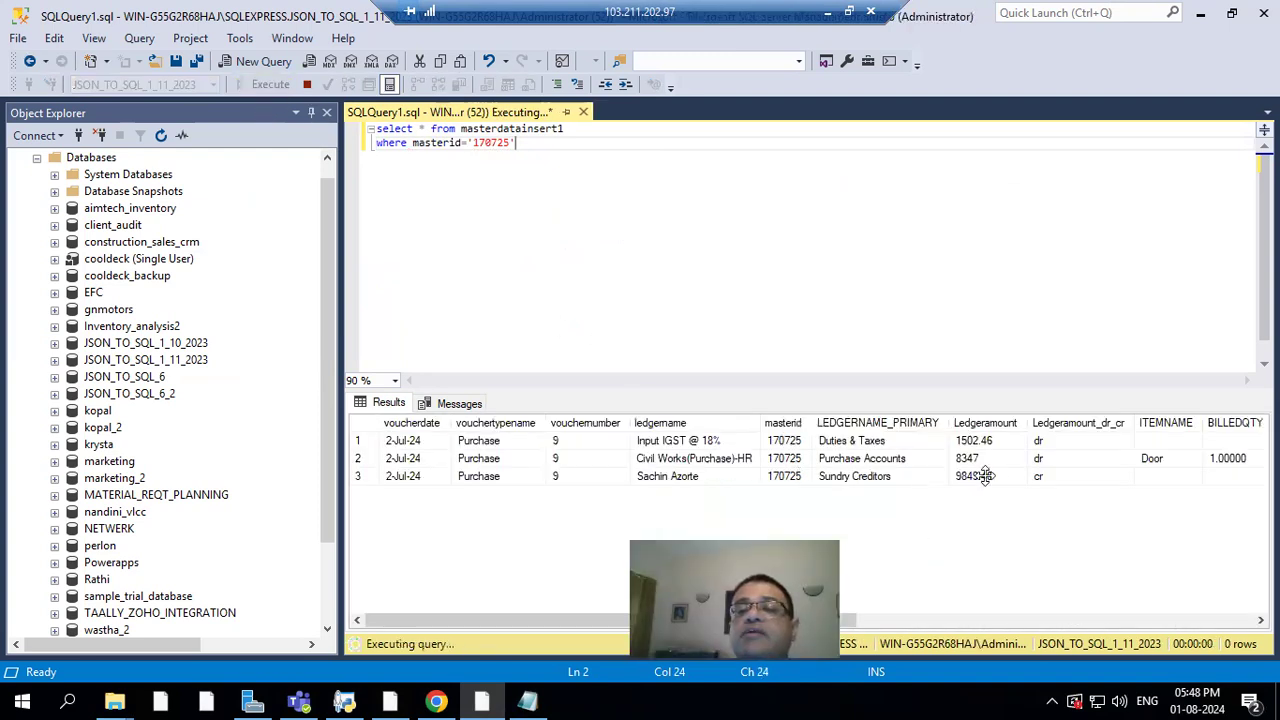
left_click(1163, 461)
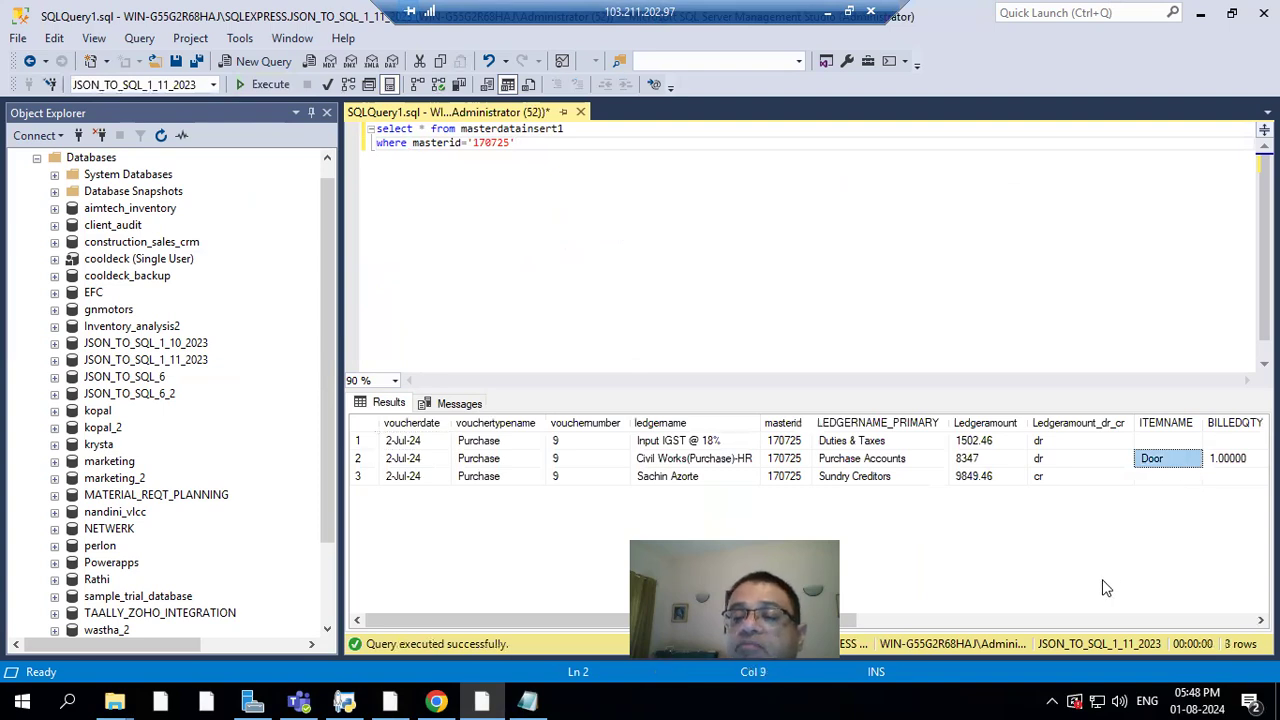
left_click(1085, 624)
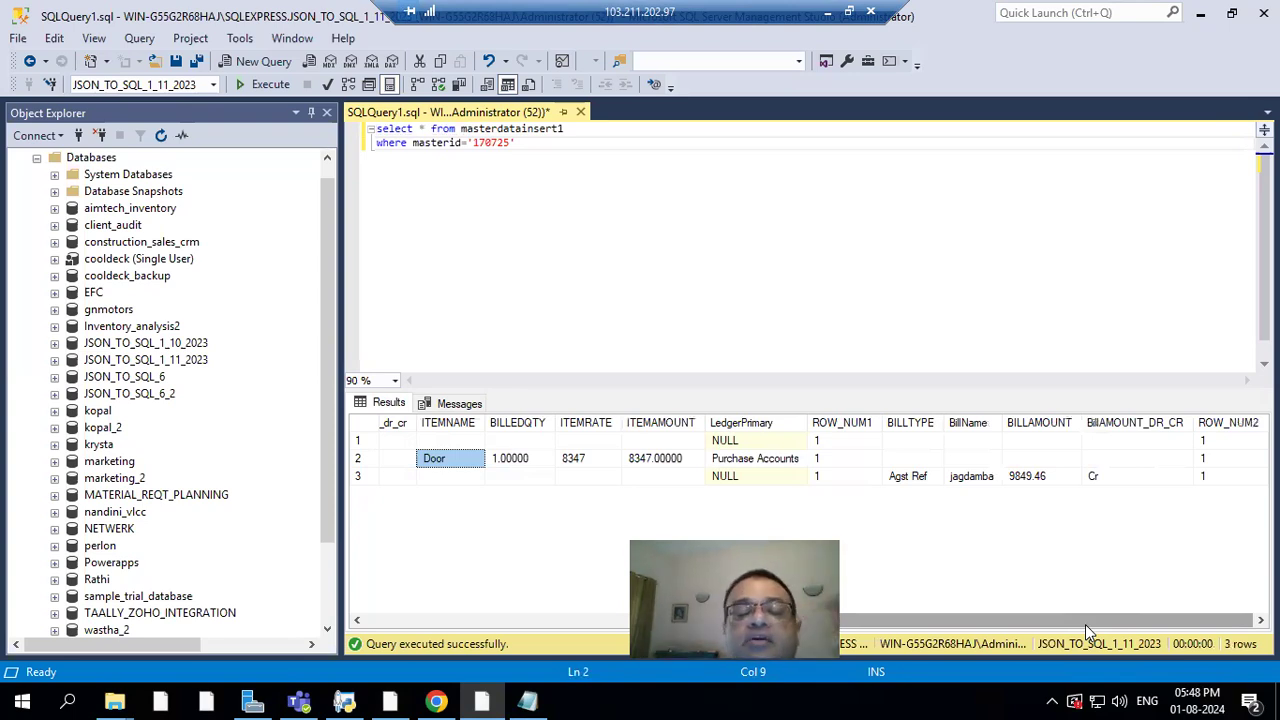
Step: Switch to TallyPrime and open purchase voucher 1 of 101 Innovations from the Day Book for alteration
left_click(389, 700)
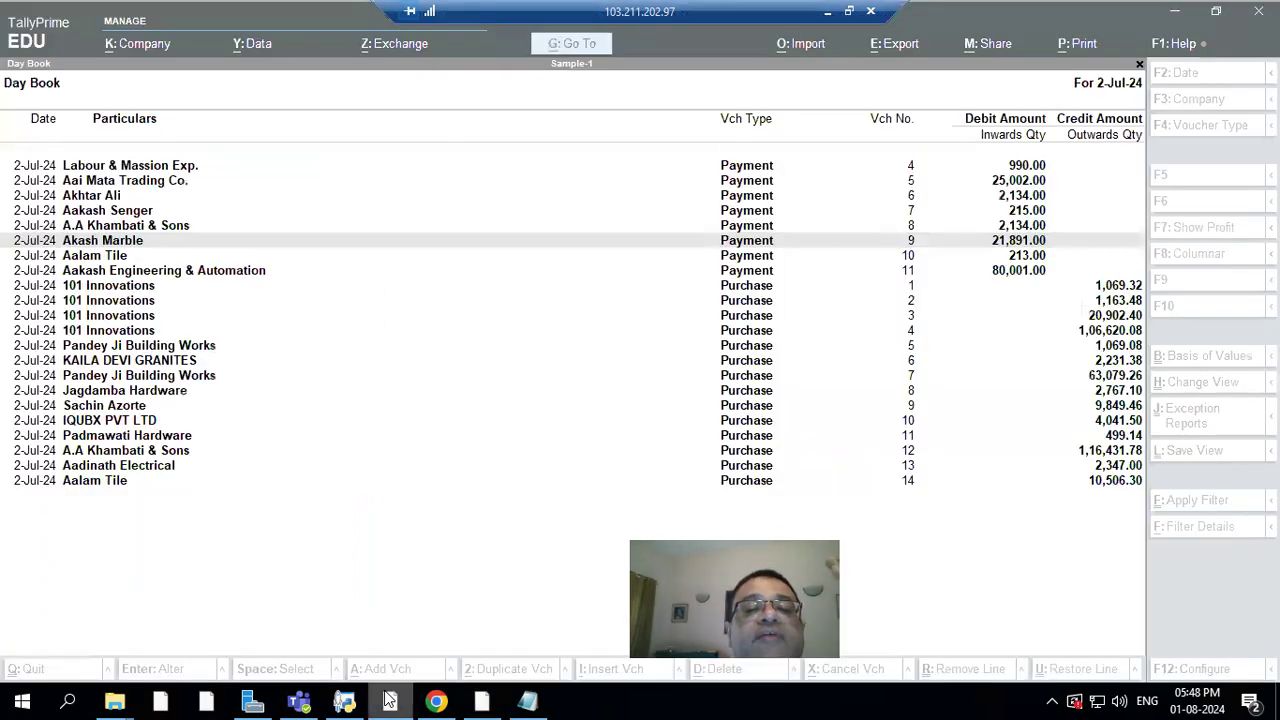
left_click(706, 200)
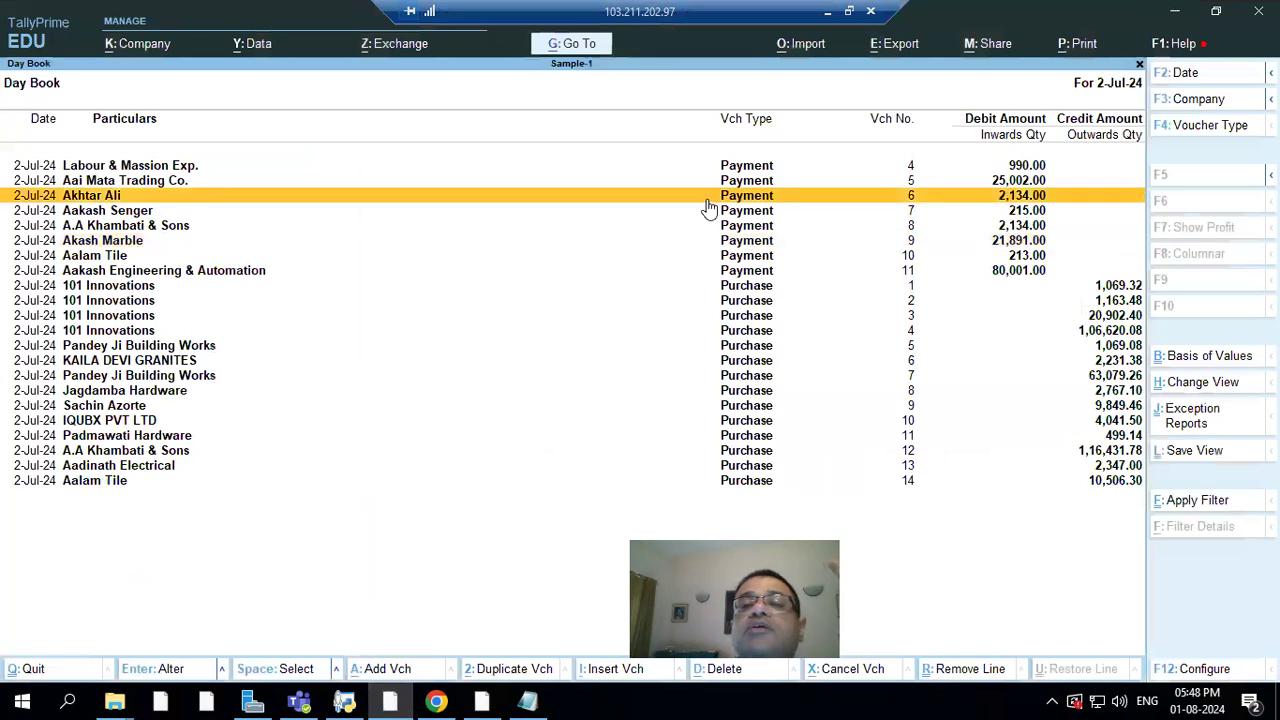
left_click(757, 286)
left_click(757, 286)
Step: Accept the existing header, receipt and party details of the 101 Innovations voucher and proceed to its item line
key("Return")
key("Return")
key("Return")
key("Return")
key("Return")
key("Return")
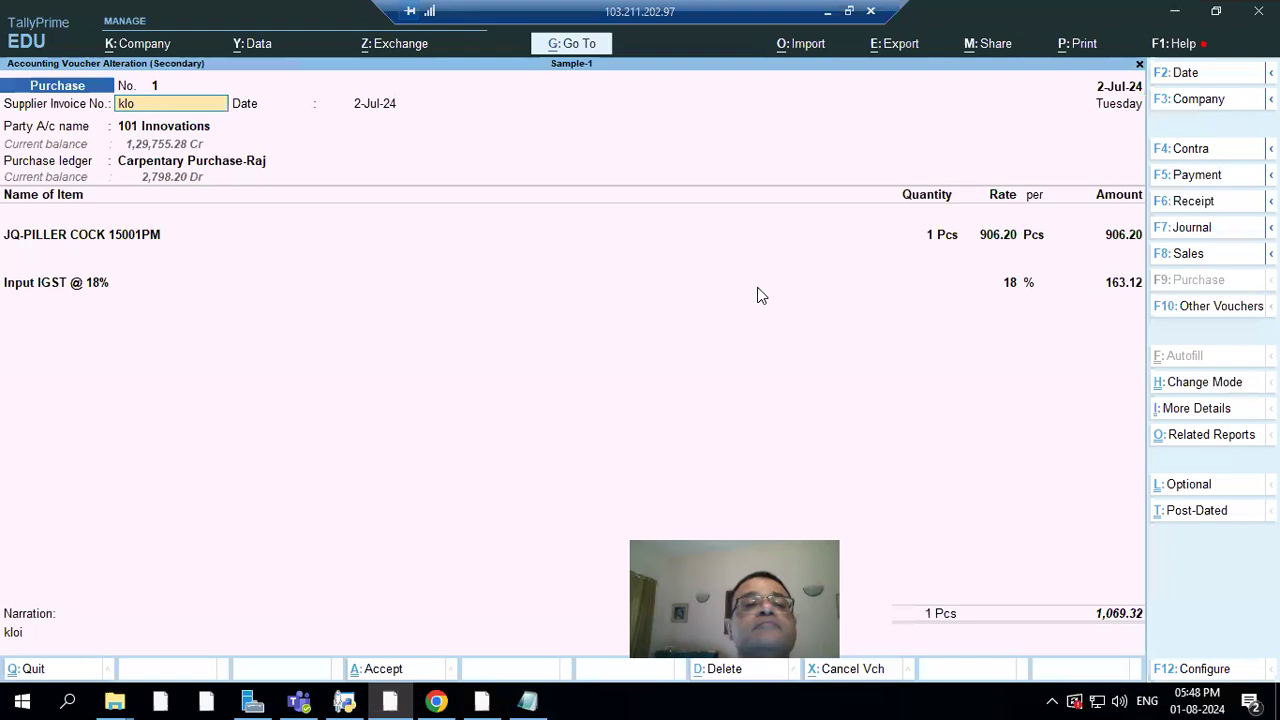
key("Return")
key("Return")
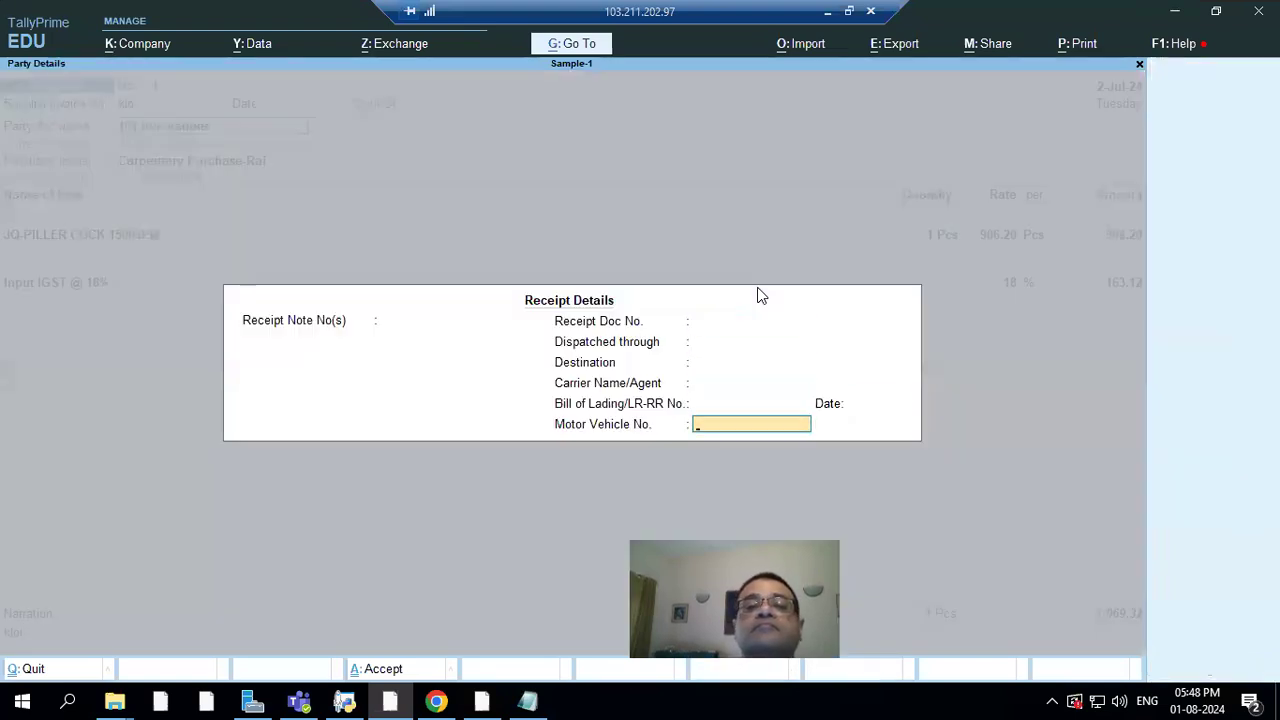
key("Return")
key("Return")
key("Return")
key("Return")
key("Return")
key("Return")
key("Return")
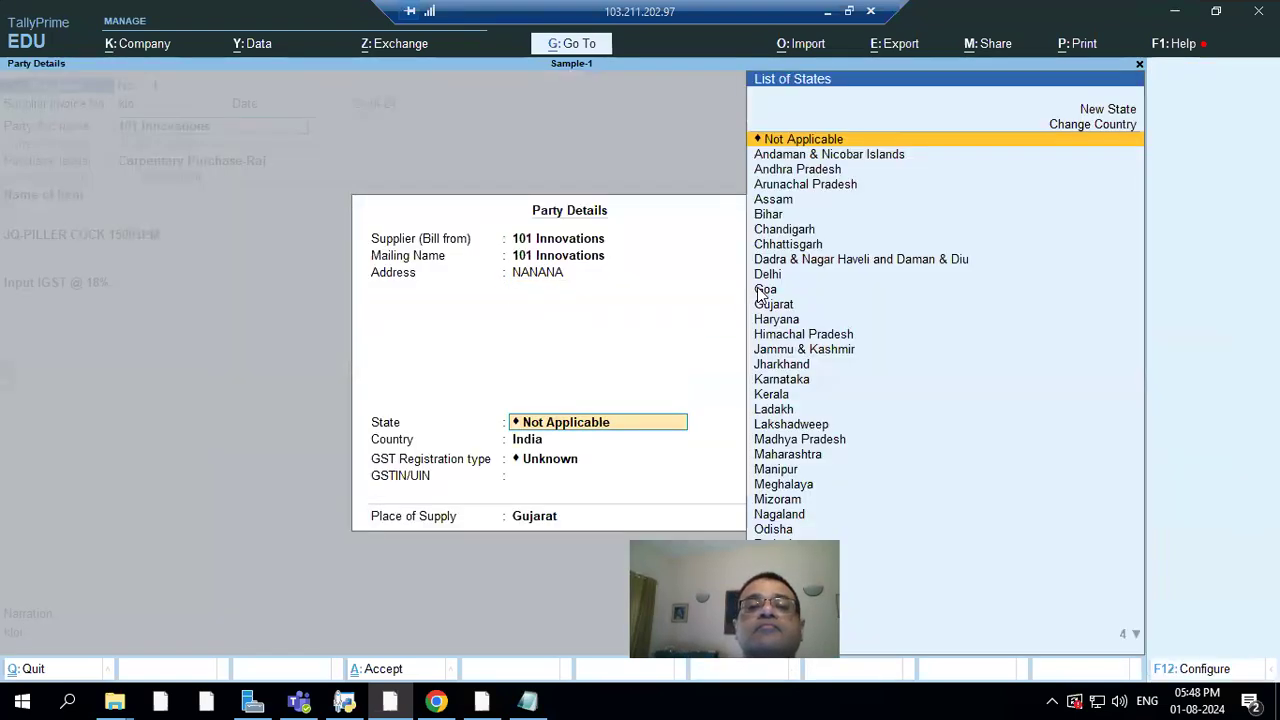
key("Return")
key("Return")
key("Return")
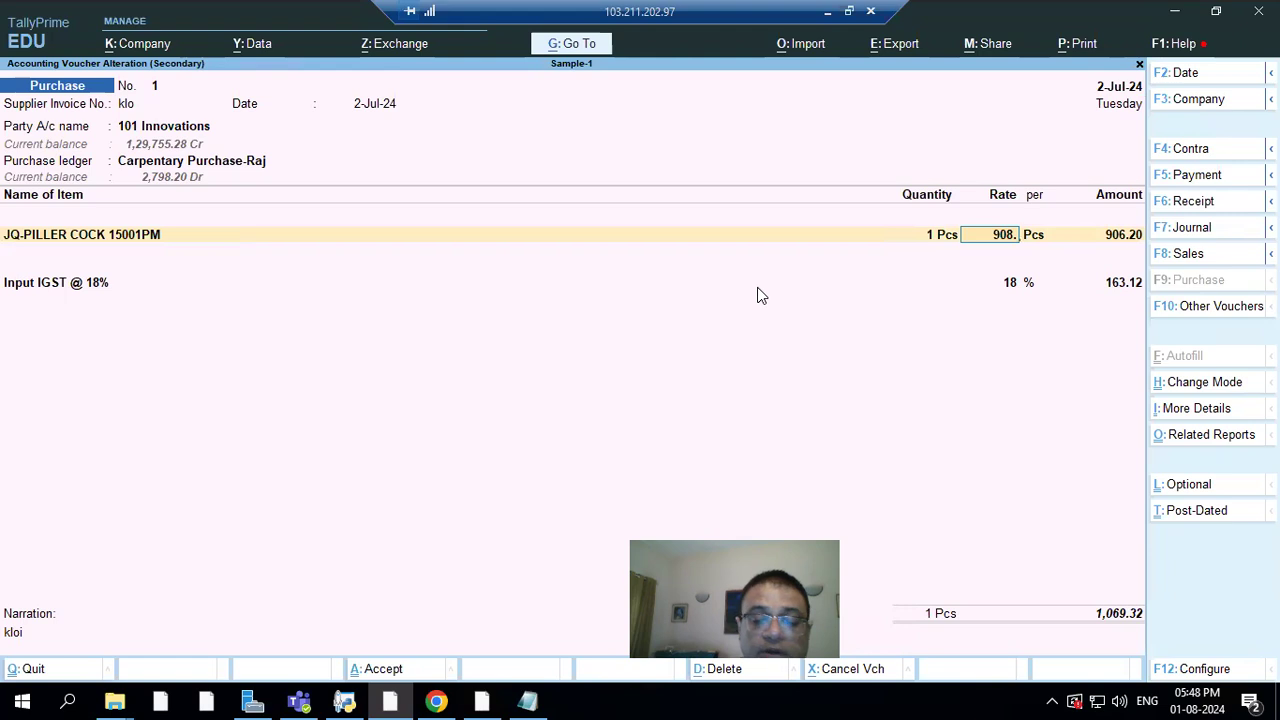
Step: Set the rate of item JQ-PILLER COCK 15001PM to 908.20 in the 101 Innovations voucher
key("Return")
key("Return")
key("Return")
key("Return")
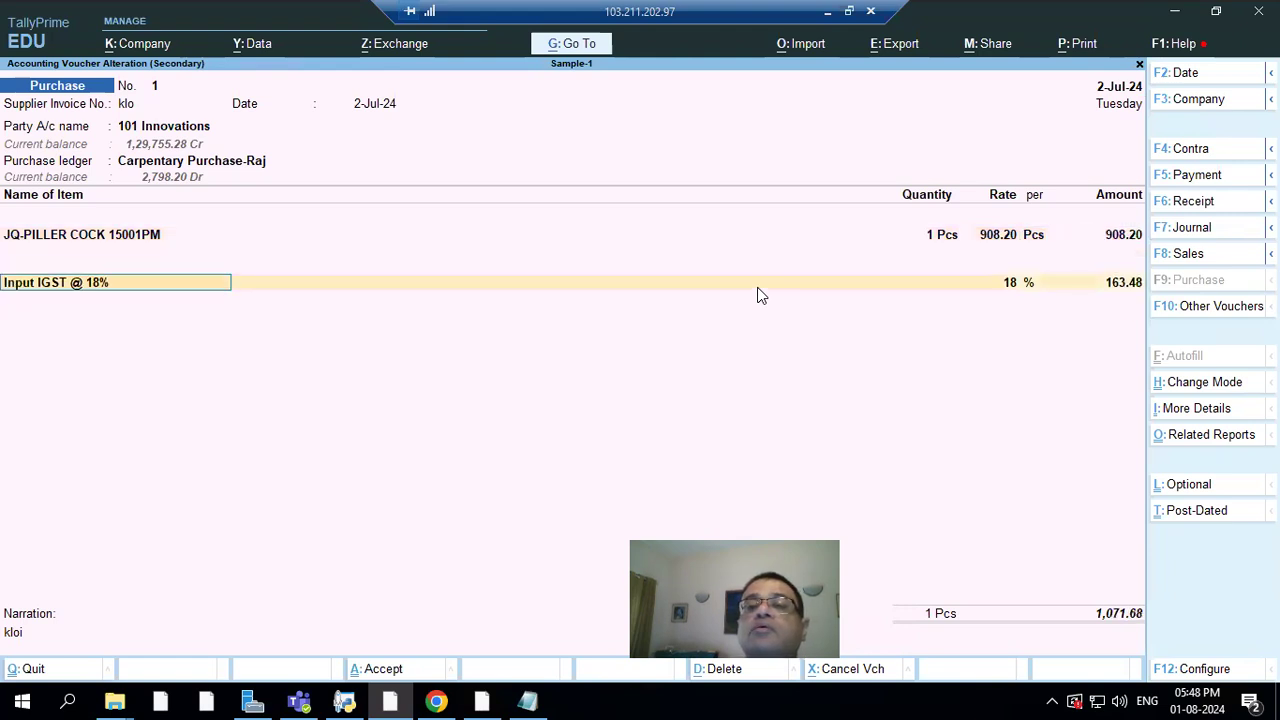
Step: Accept the IGST line and the bill-wise reference klo, and save the altered 101 Innovations voucher
key("Return")
key("Return")
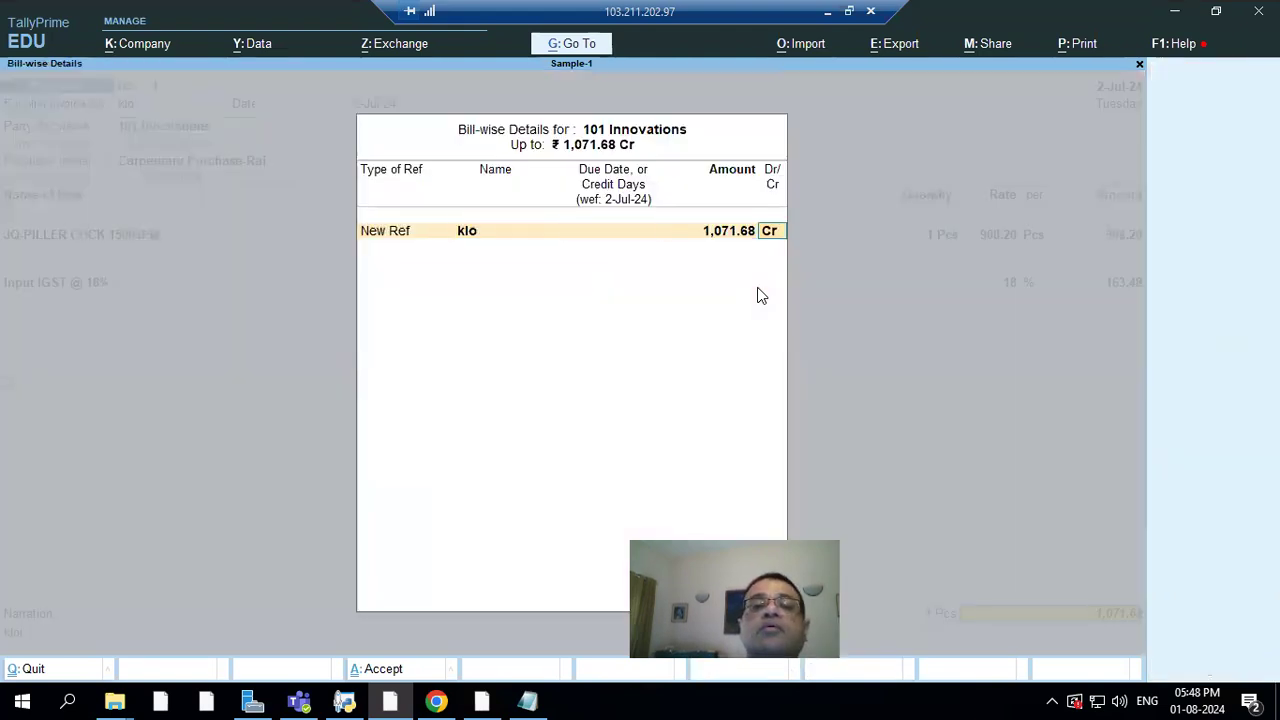
key("Return")
key("Return")
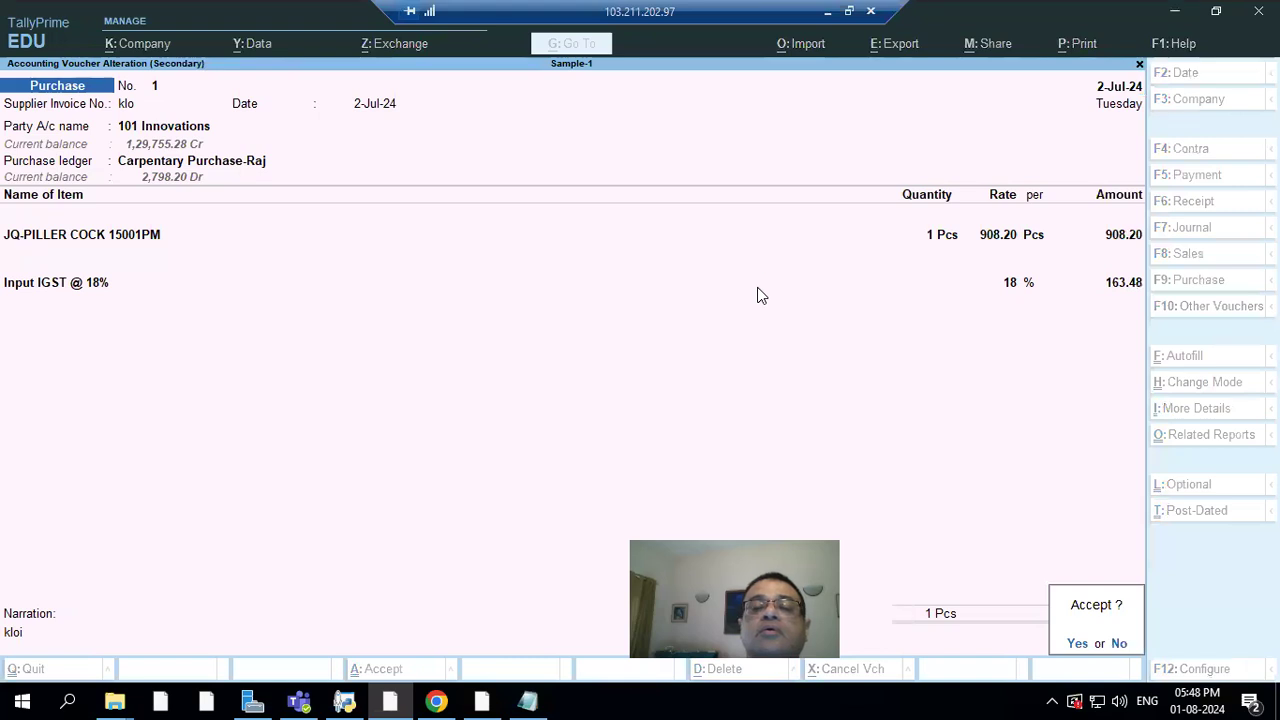
key("Return")
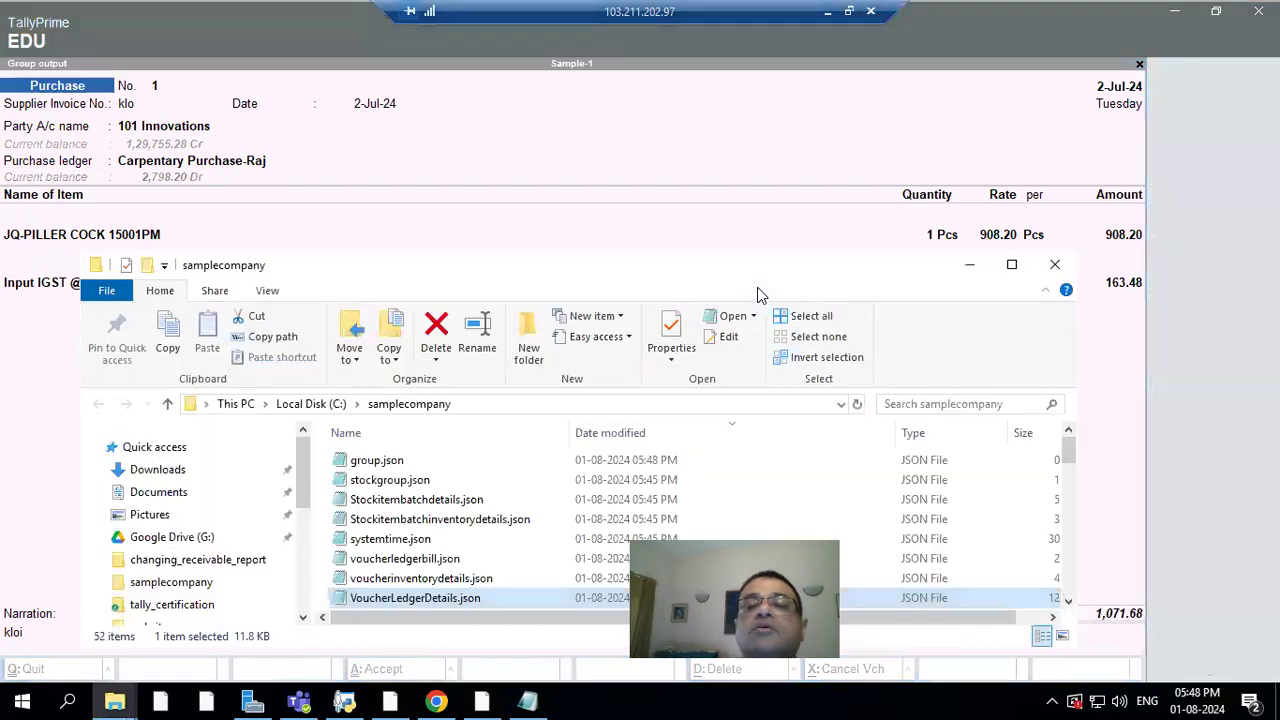
Step: Check the modification times of the exported JSON files in the samplecompany folder
left_click(1011, 264)
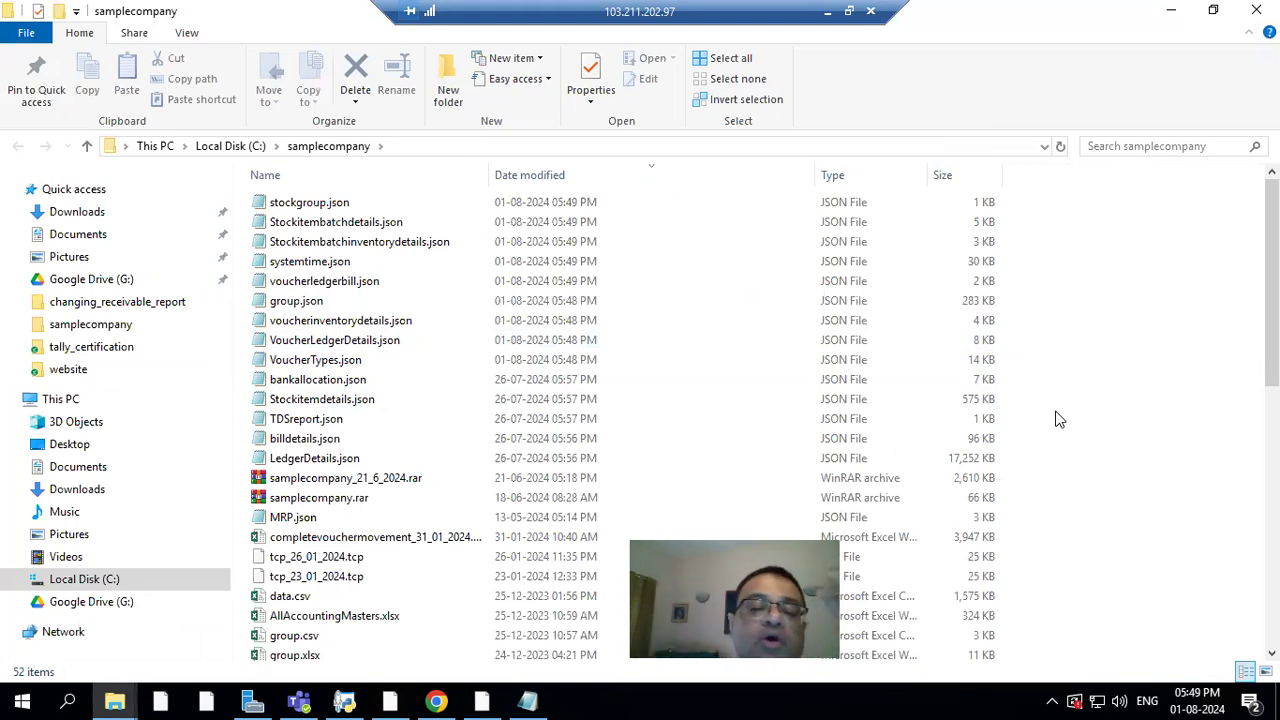
left_click(476, 700)
left_click(390, 700)
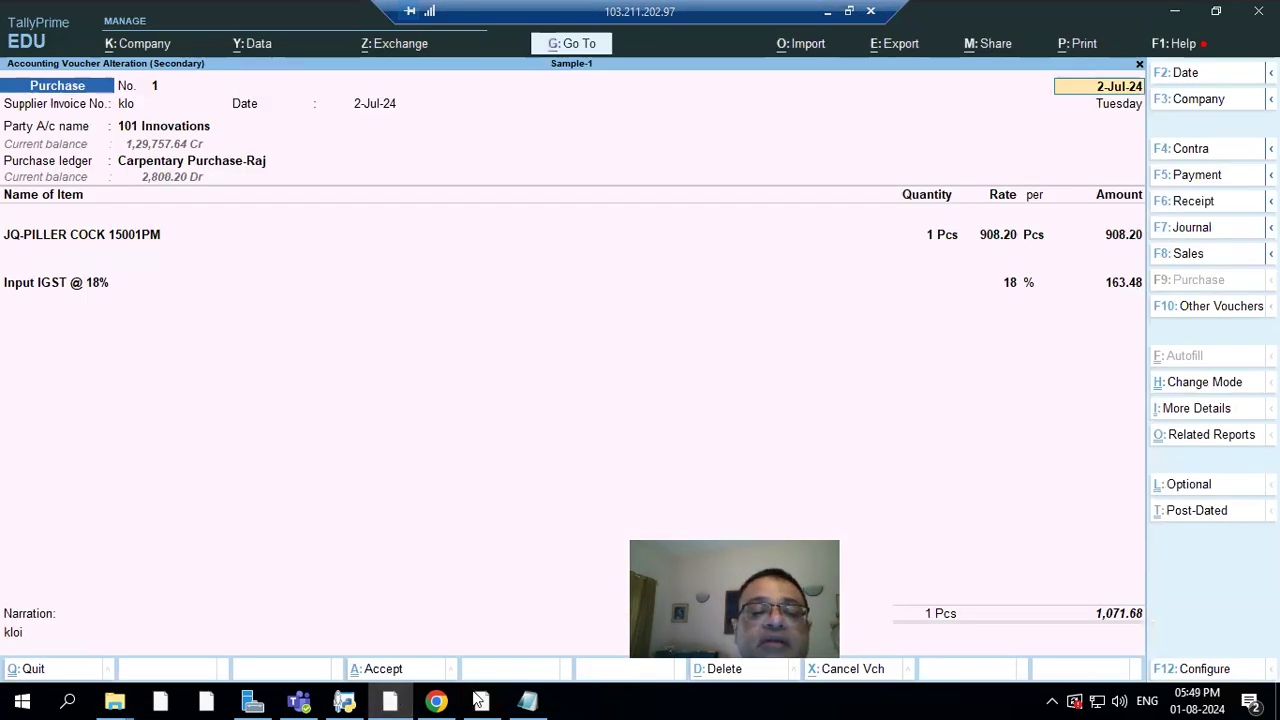
left_click(114, 700)
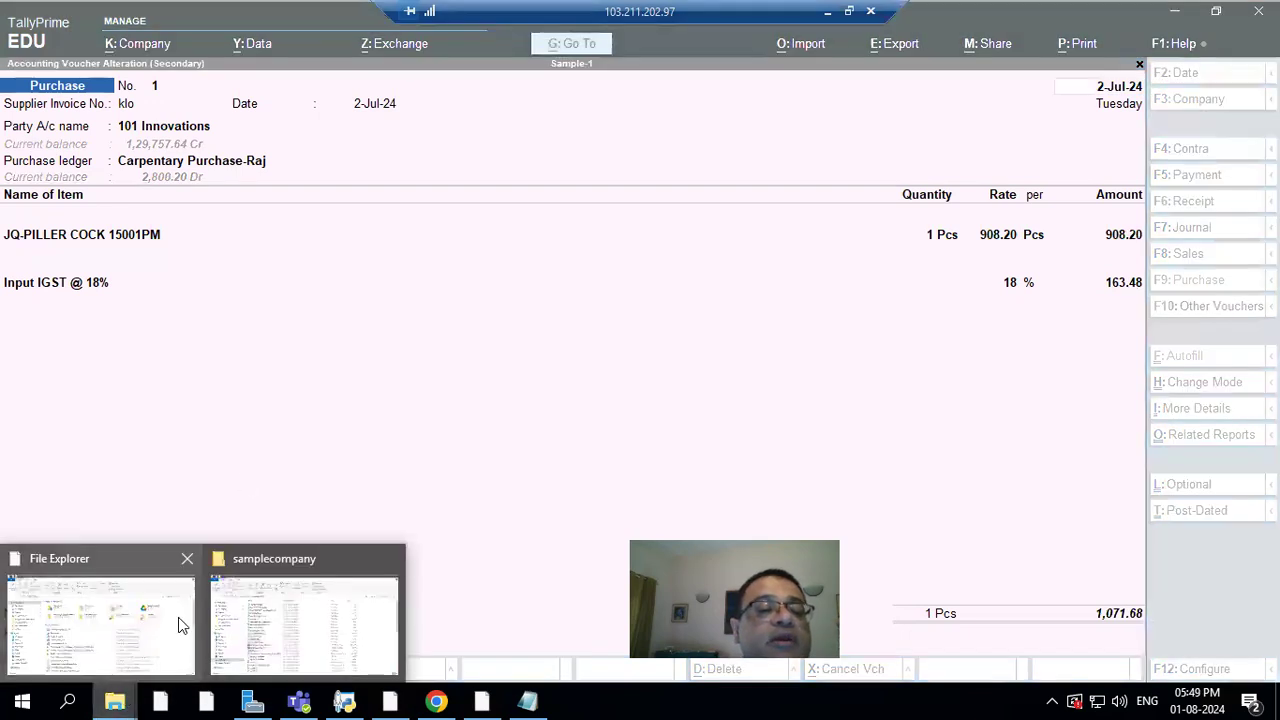
left_click(290, 625)
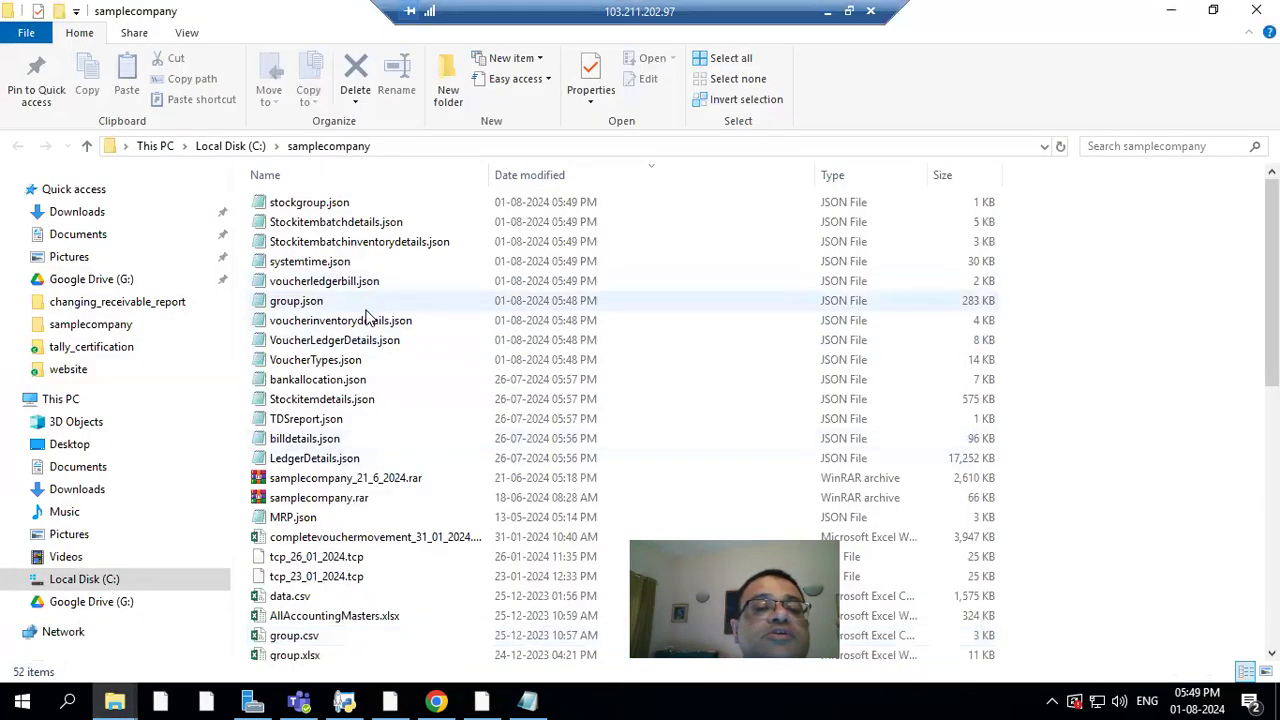
Step: Open VoucherLedgerDetails.json in Notepad and copy the MasterId 170717 of purchase voucher 1
double_click(358, 340)
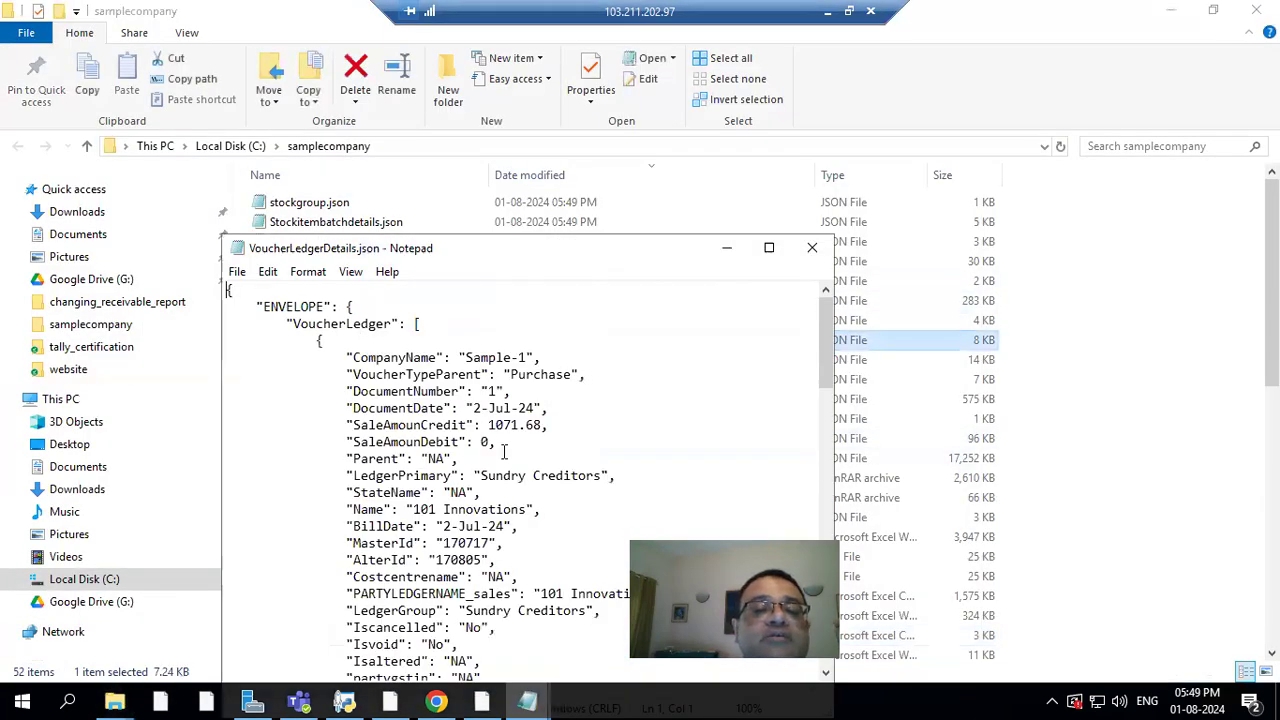
left_click_drag(492, 543, 445, 545)
key("ctrl+c")
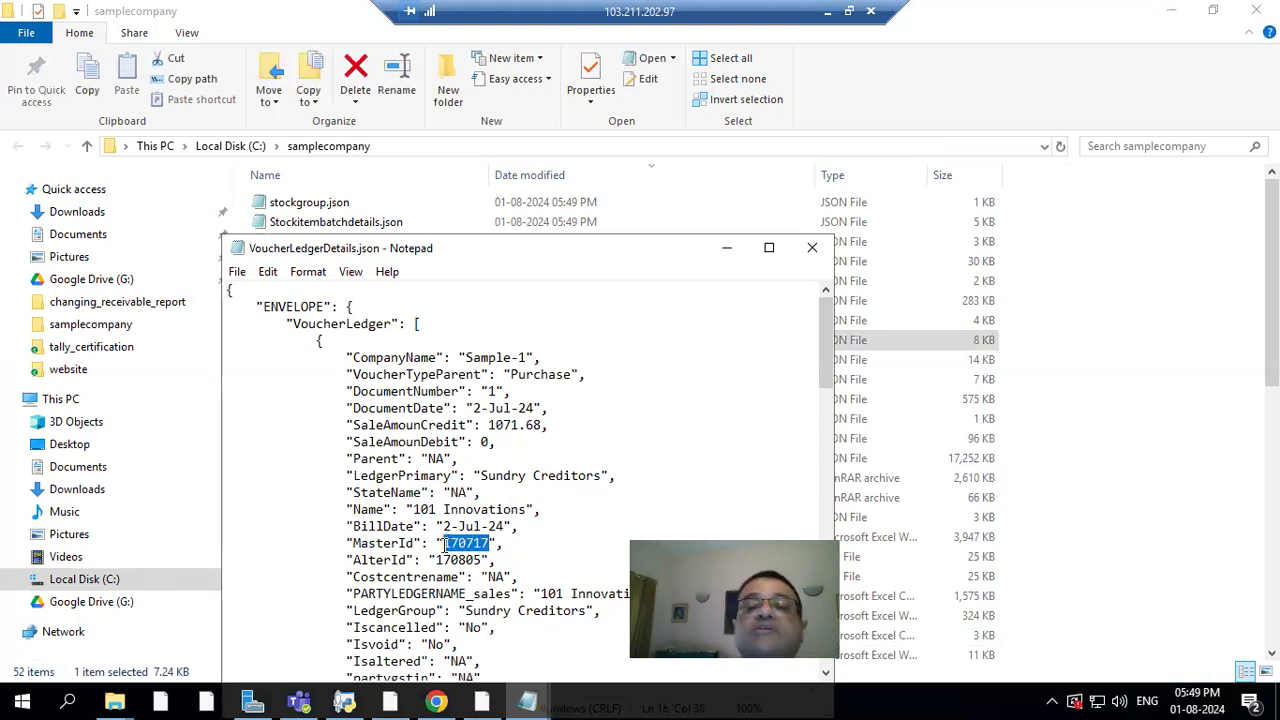
left_click(727, 248)
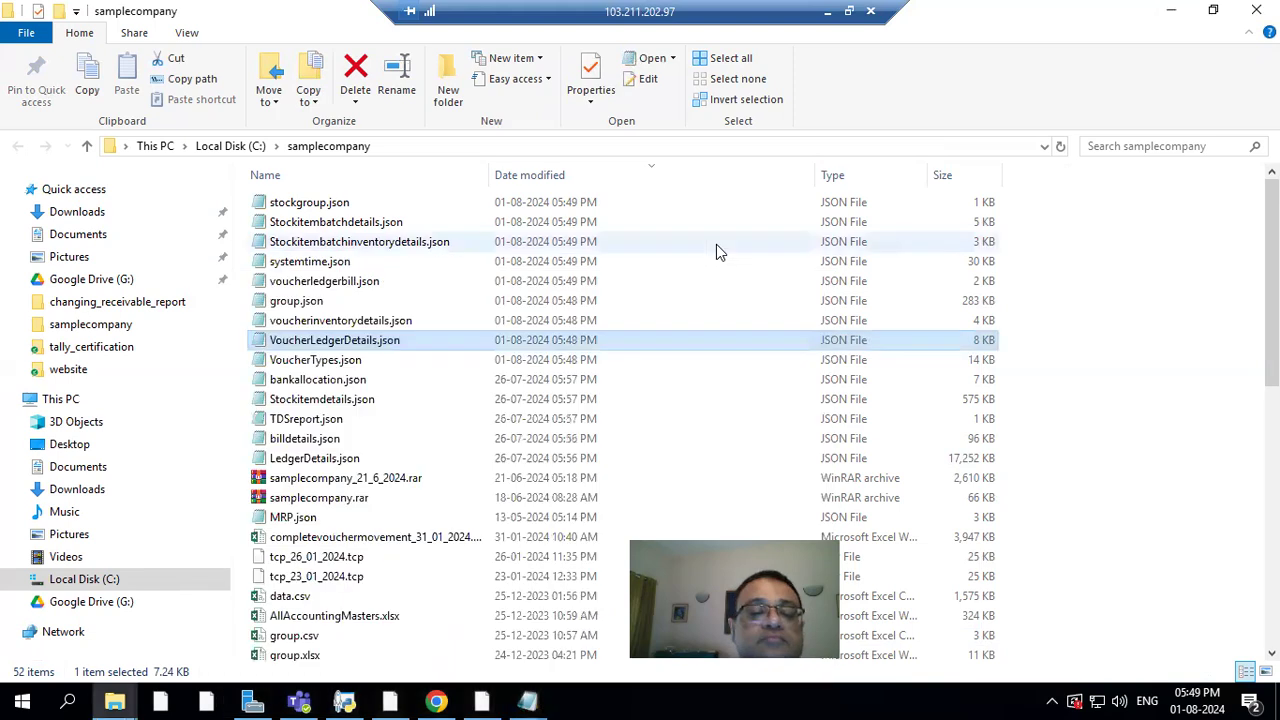
Step: Change the masterid in the SQL Server query to '170717', run it and review the voucher's item and bill columns
left_click(481, 701)
left_click_drag(511, 142, 380, 141)
key("ctrl+v")
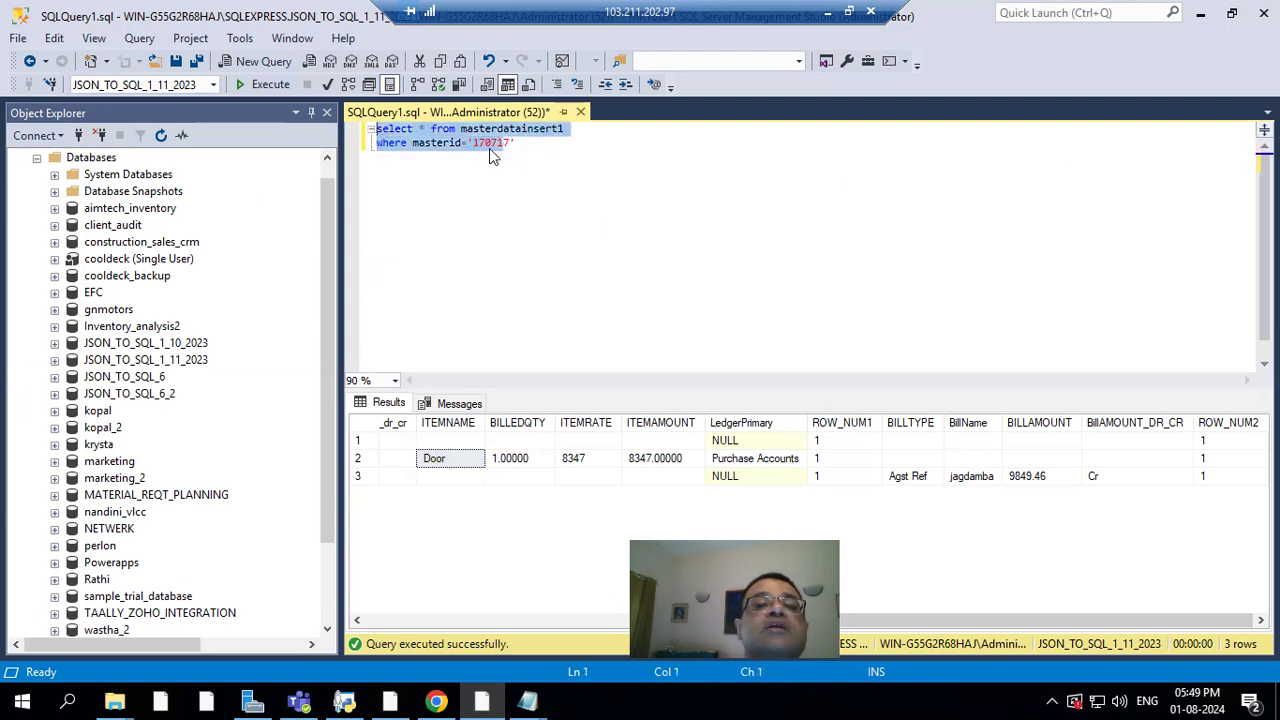
left_click_drag(524, 142, 368, 130)
key("F5")
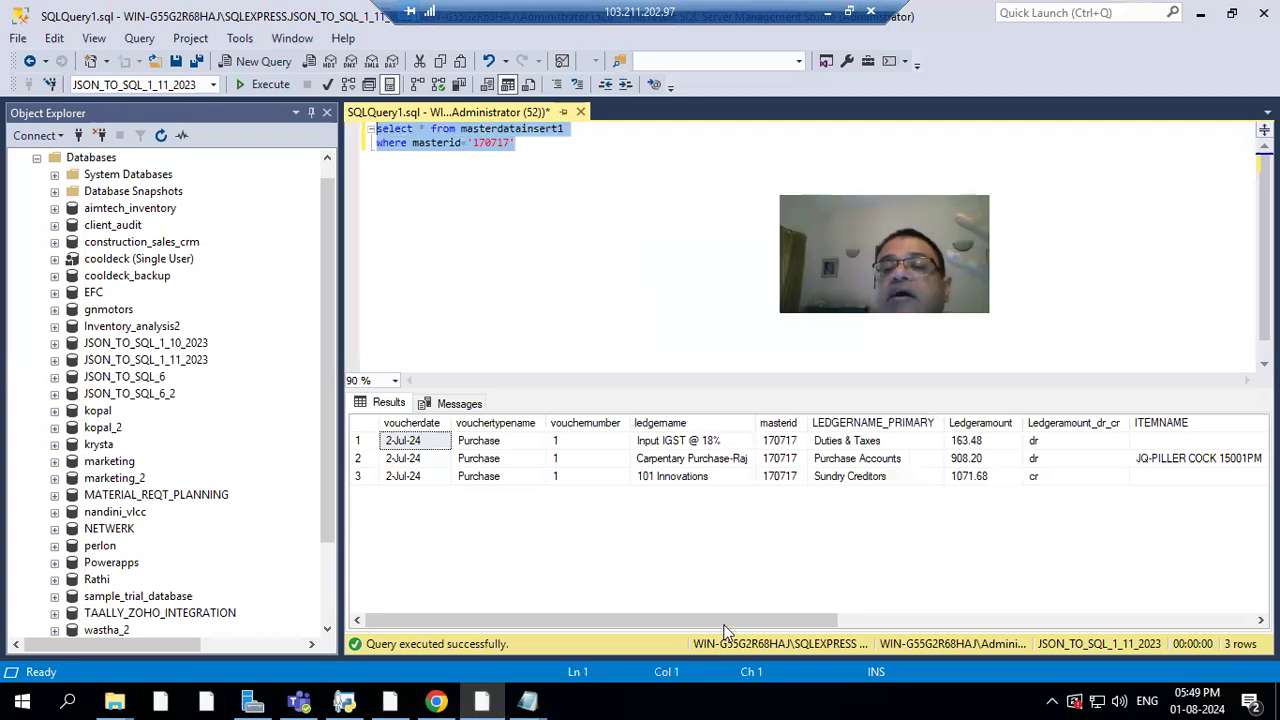
left_click(876, 620)
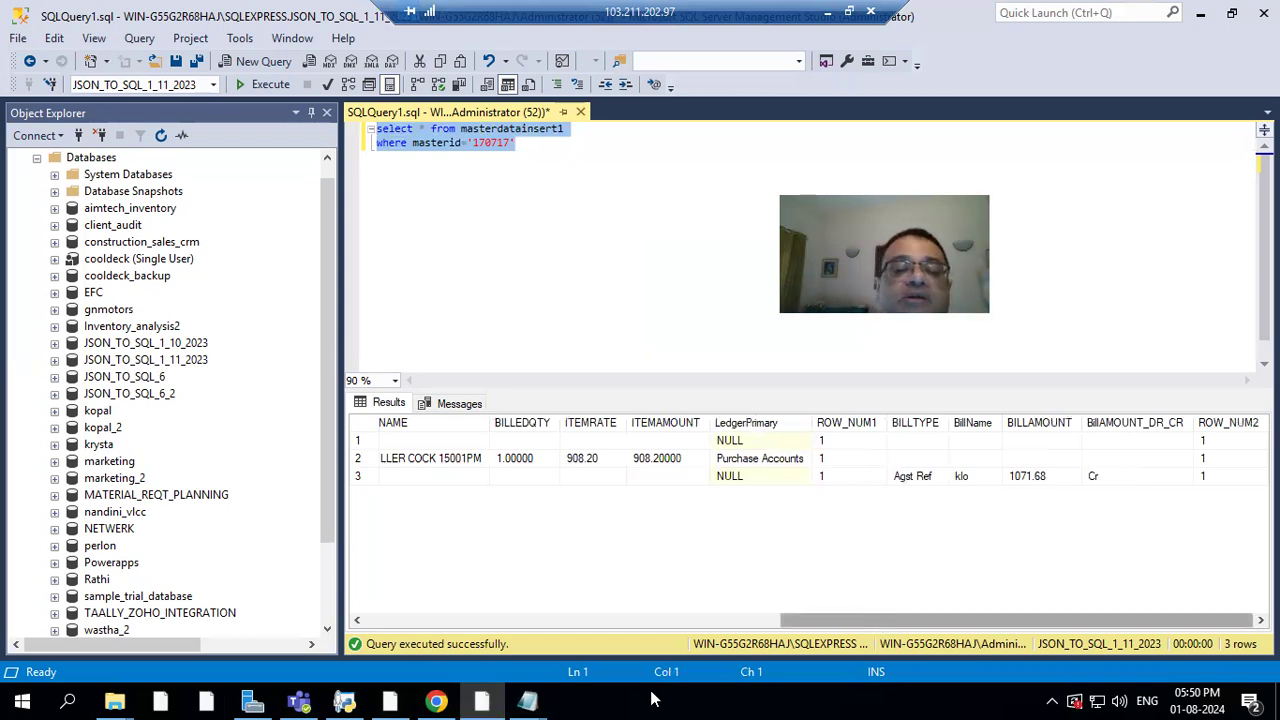
Step: Return to TallyPrime, quit the 101 Innovations voucher and open purchase voucher 10 of IQUBX PVT LTD for alteration
left_click(390, 700)
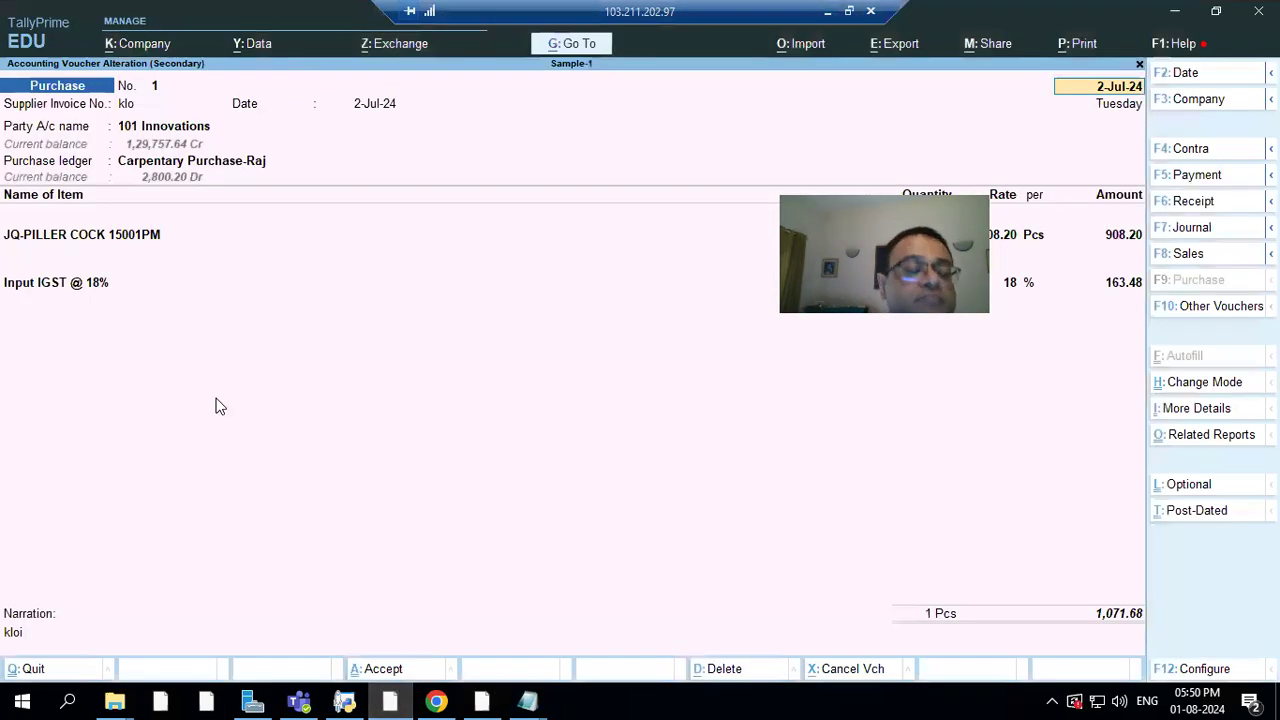
key("BackSpace")
key("Escape")
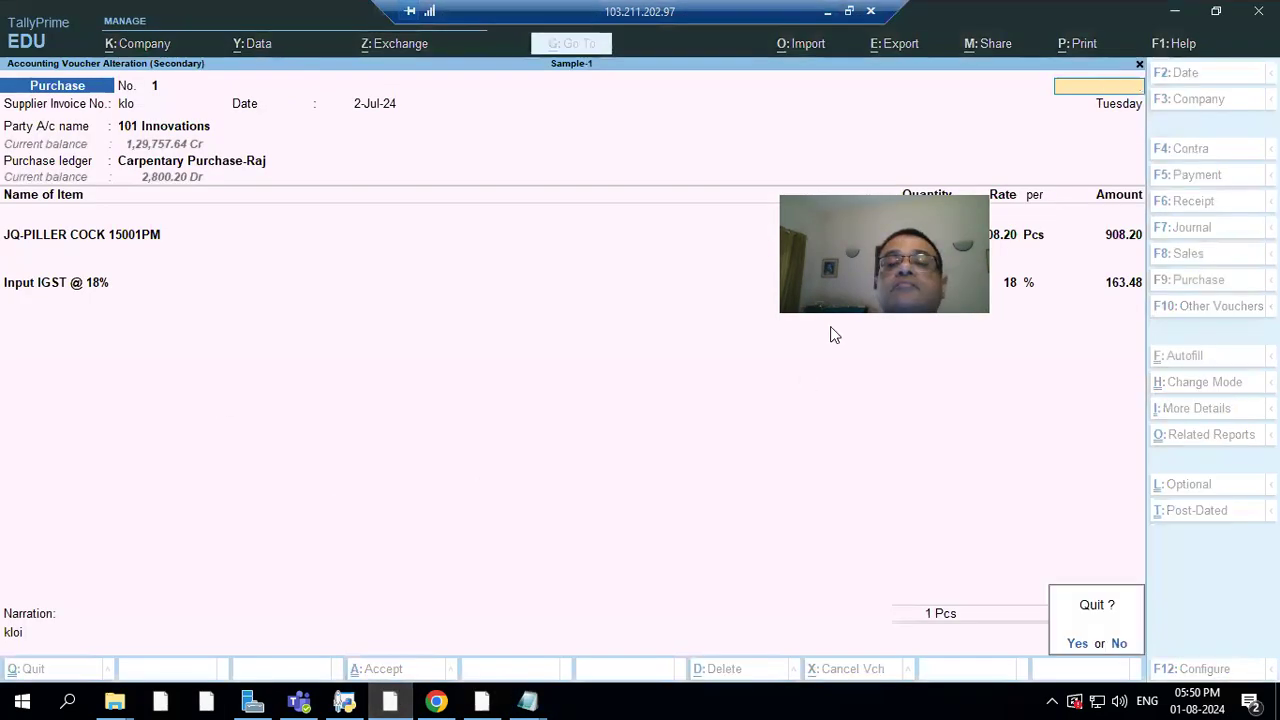
key("y")
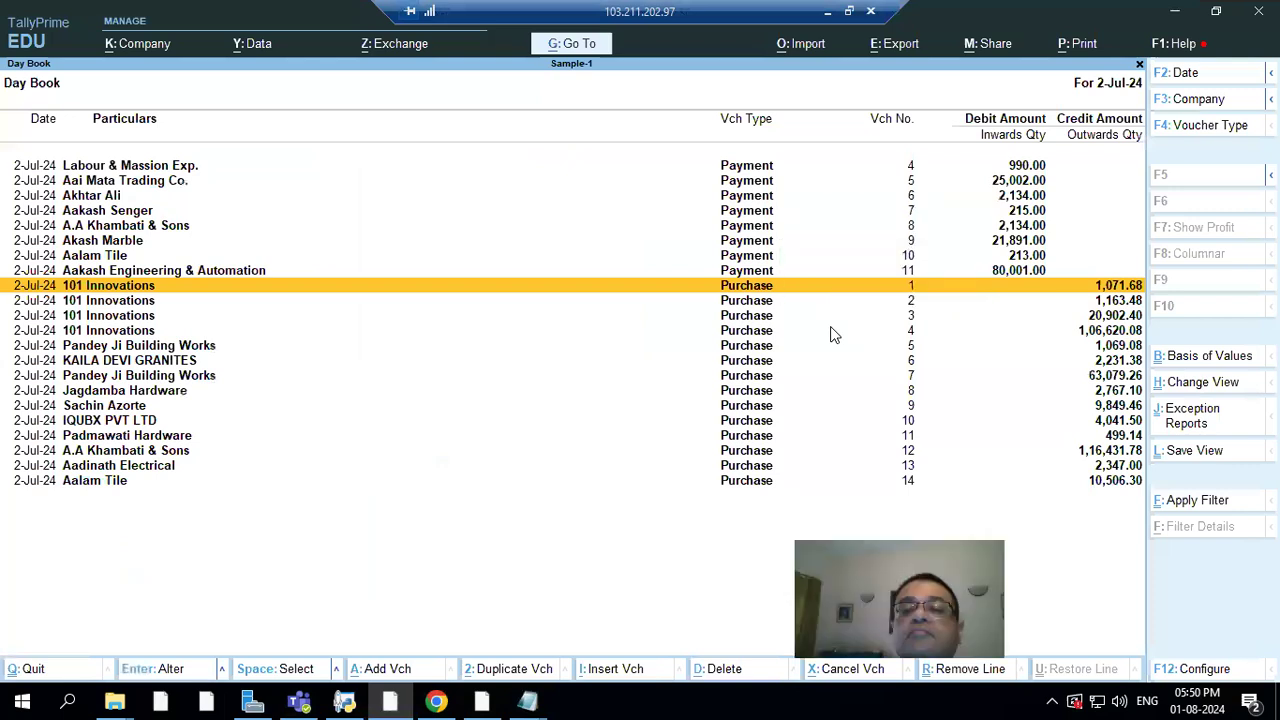
left_click(950, 420)
left_click(950, 420)
Step: Accept the existing header, receipt and party details of the IQUBX PVT LTD voucher and proceed to its item line
key("Return")
key("Return")
key("Return")
key("Return")
key("Return")
key("Return")
key("Return")
key("Return")
key("Return")
key("Return")
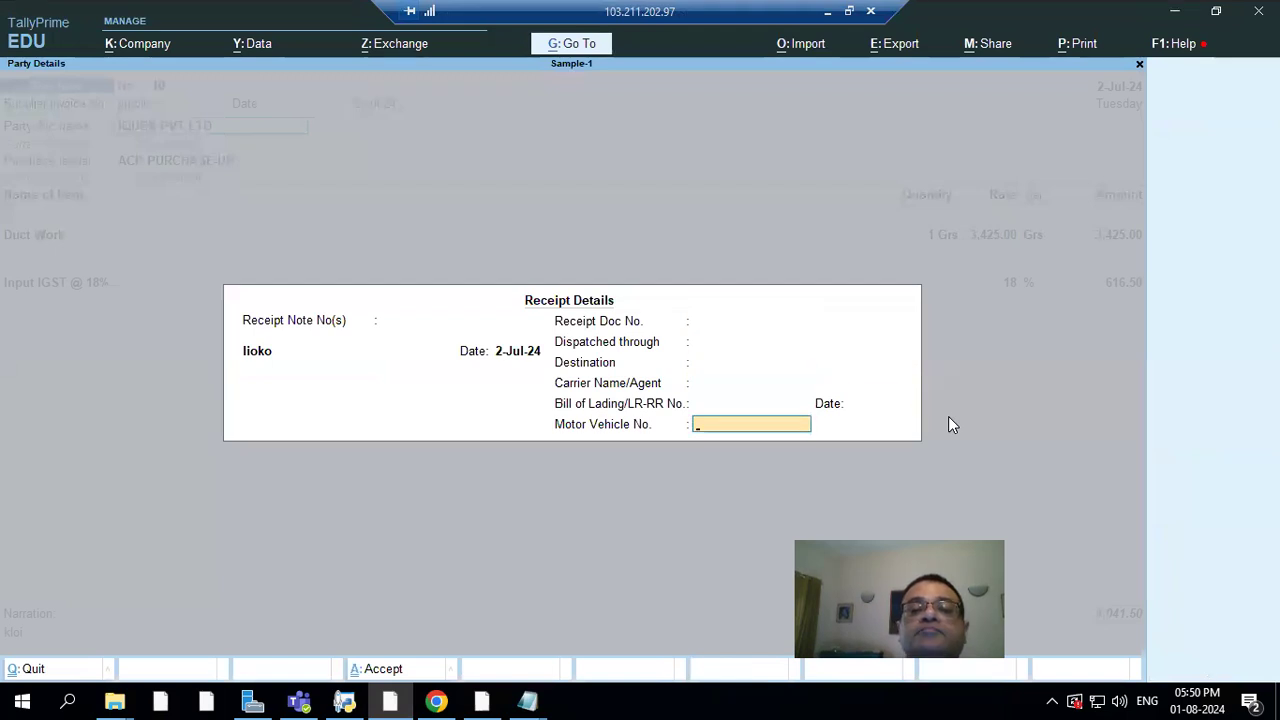
key("Return")
key("Return")
key("Return")
key("Return")
key("Return")
key("Return")
key("Return")
key("Return")
key("Return")
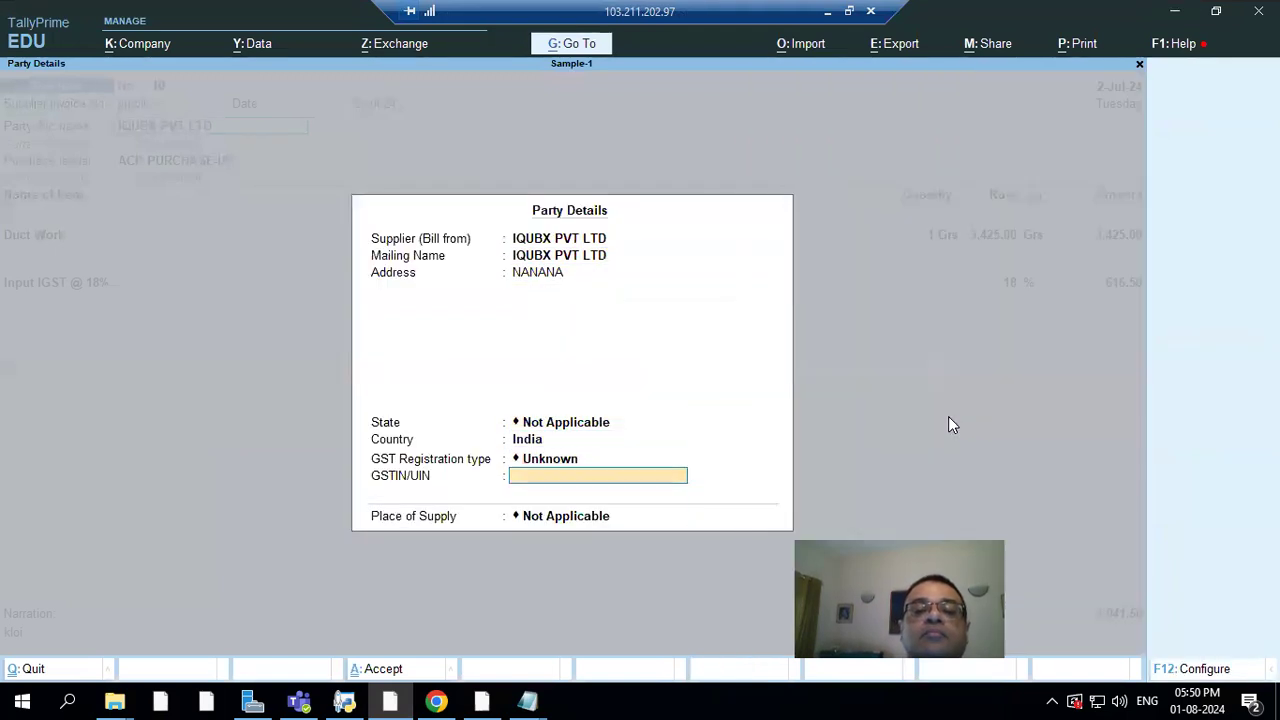
key("Return")
key("Return")
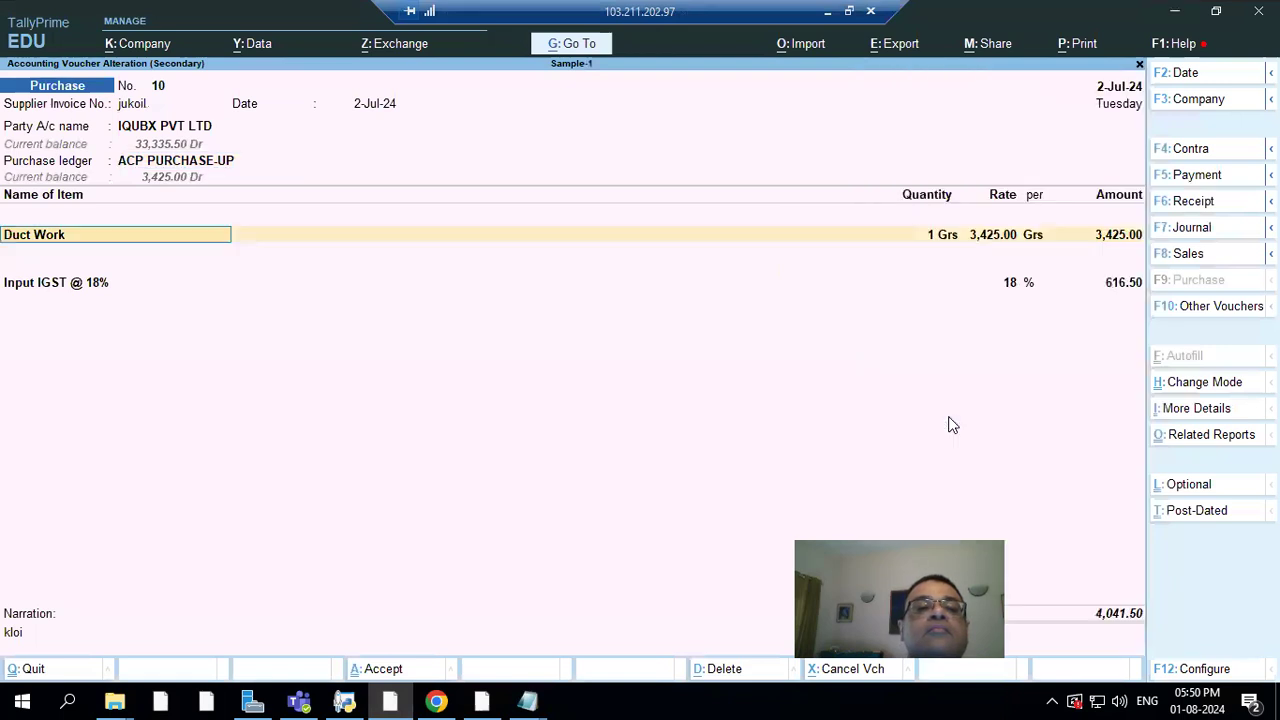
Step: Set the rate of item Duct Work to 3,427.00 in the IQUBX PVT LTD voucher
key("Return")
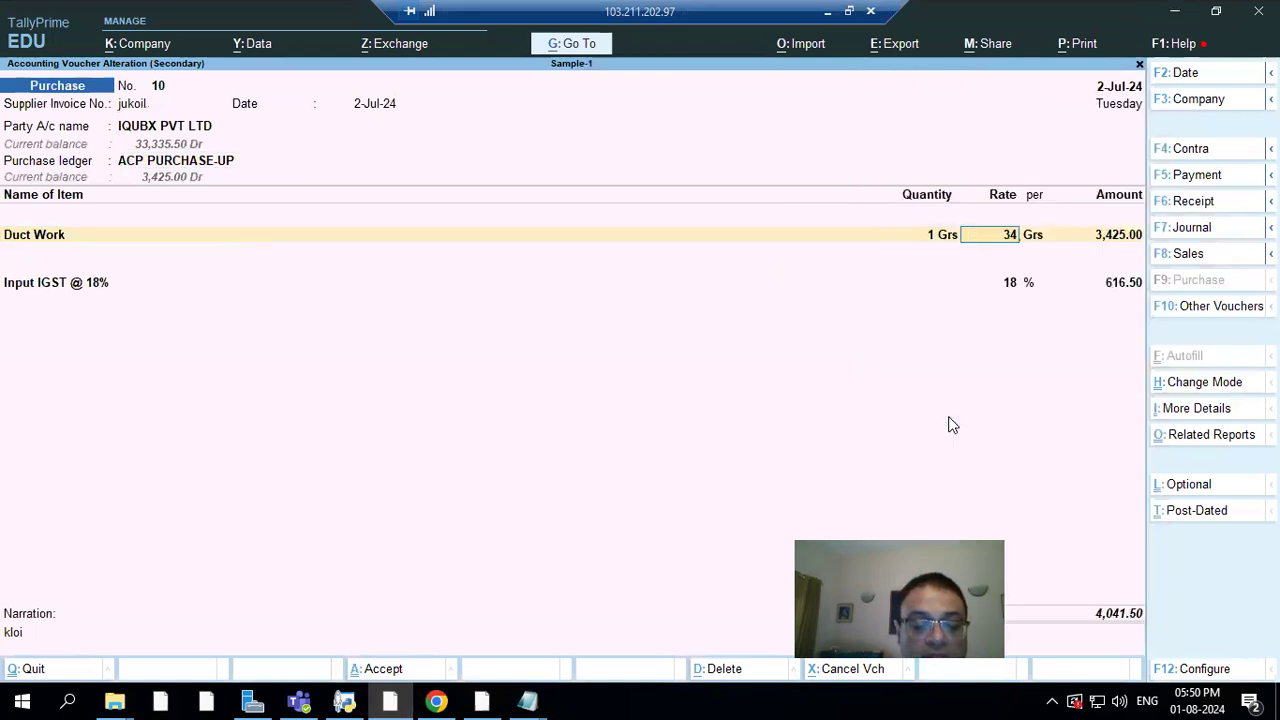
key("Return")
key("Return")
key("Return")
key("Return")
key("Return")
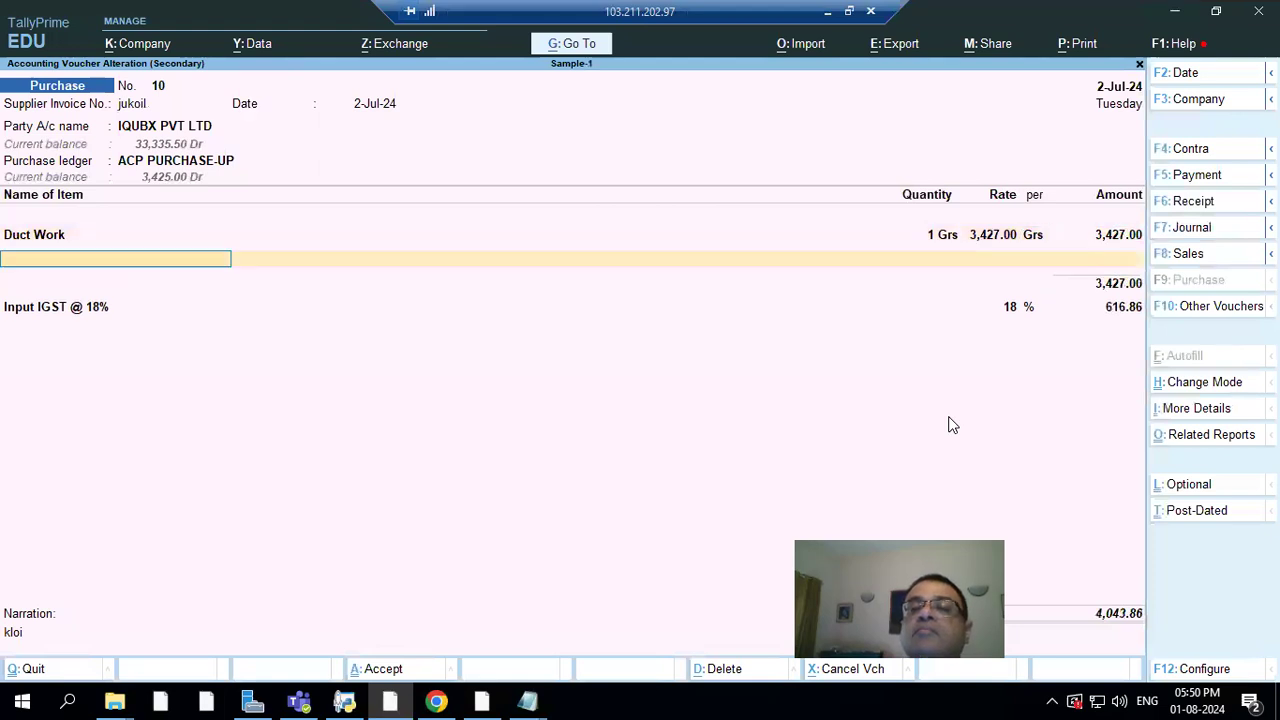
Step: Accept the remaining tax, bill-wise and narration entries, and save the altered IQUBX PVT LTD voucher
key("Return")
key("Return")
key("Return")
key("Return")
key("Return")
key("Return")
key("Return")
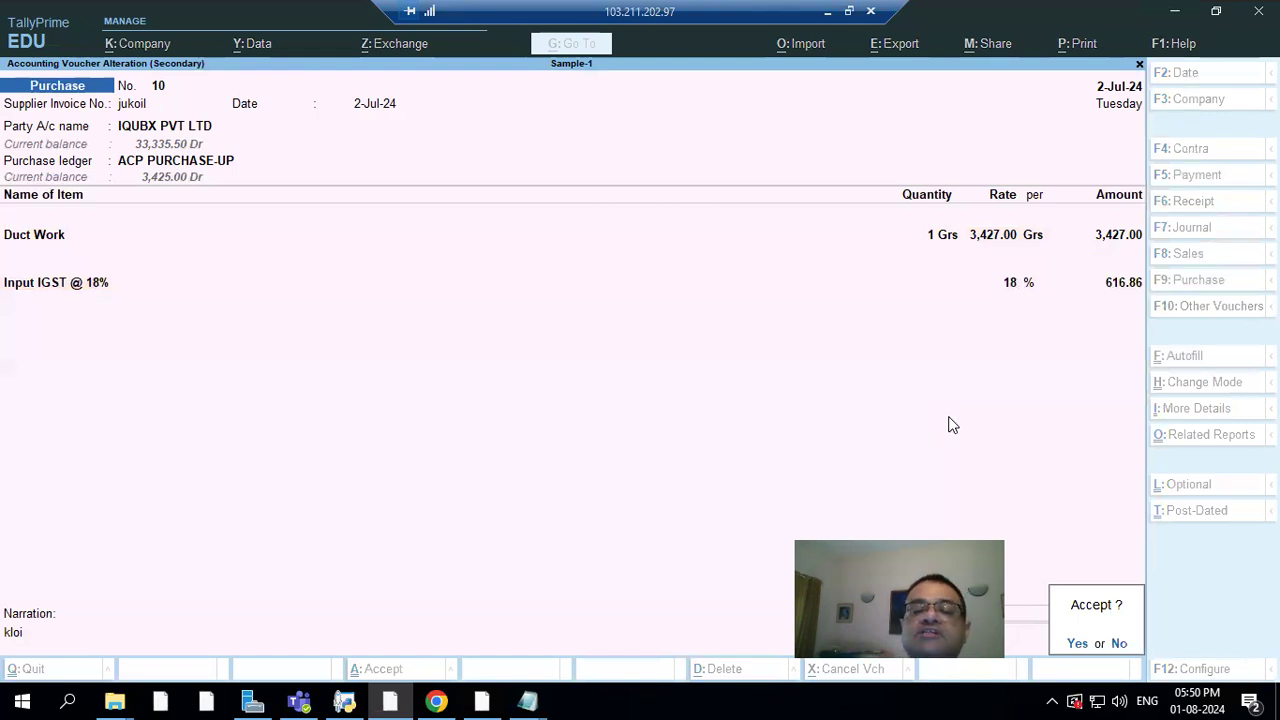
key("Return")
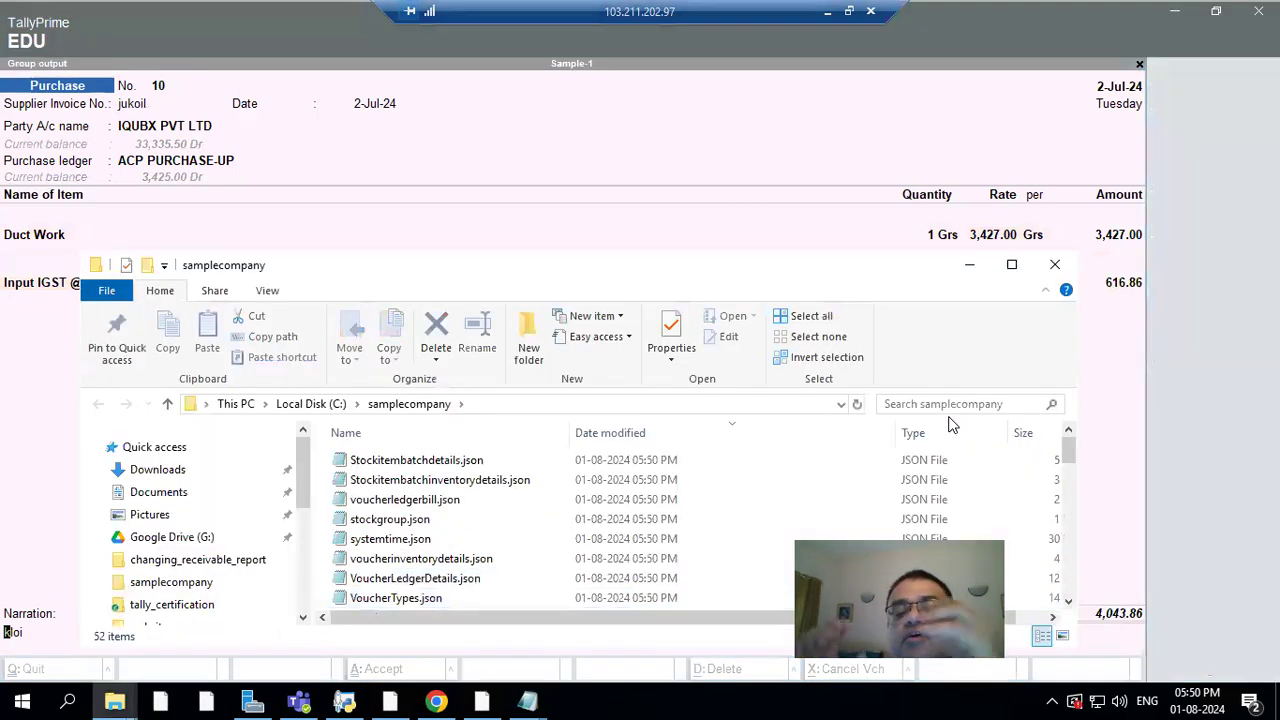
Step: Check the newly exported JSON files in the samplecompany folder, glance at the SQL query and return to TallyPrime
left_click(1011, 264)
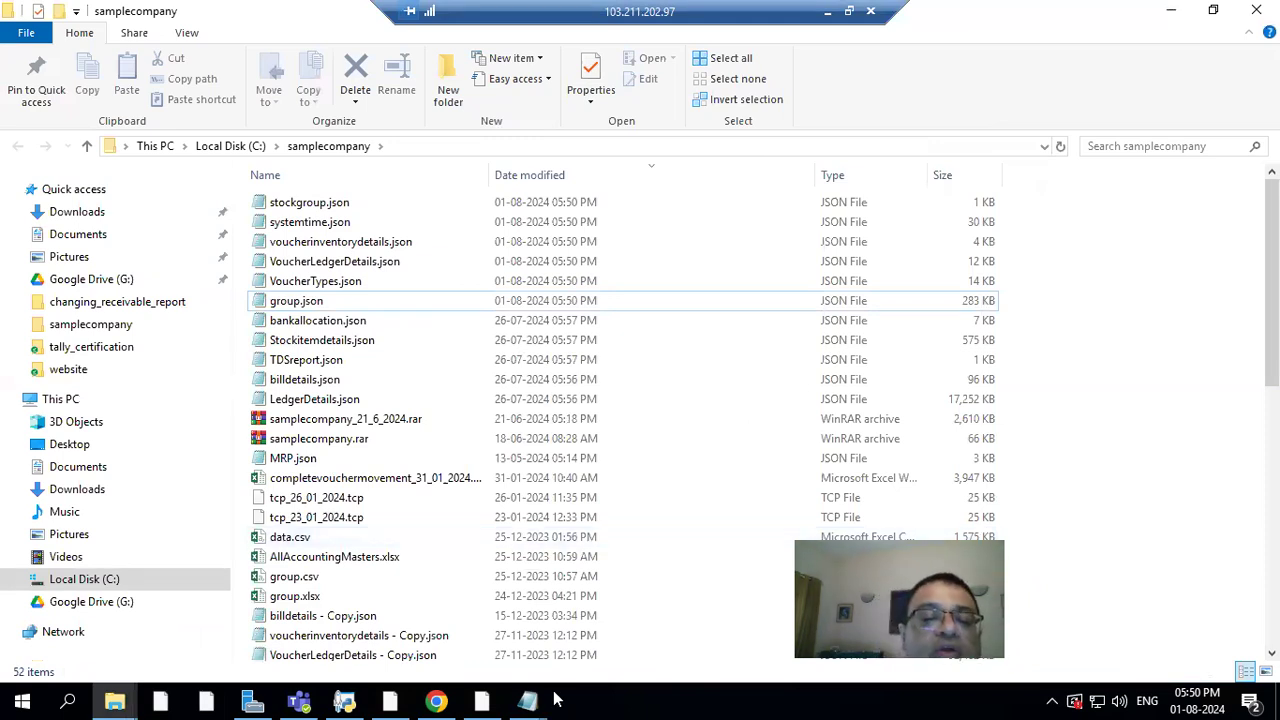
left_click(482, 700)
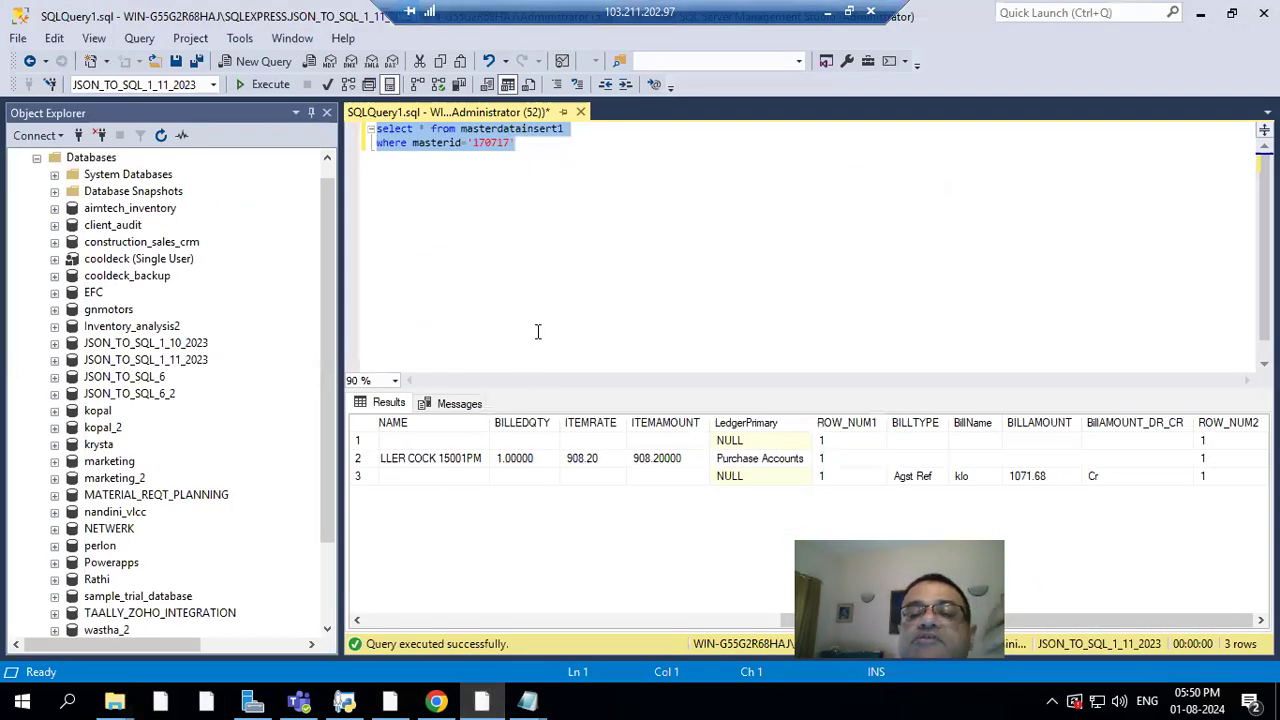
left_click(390, 700)
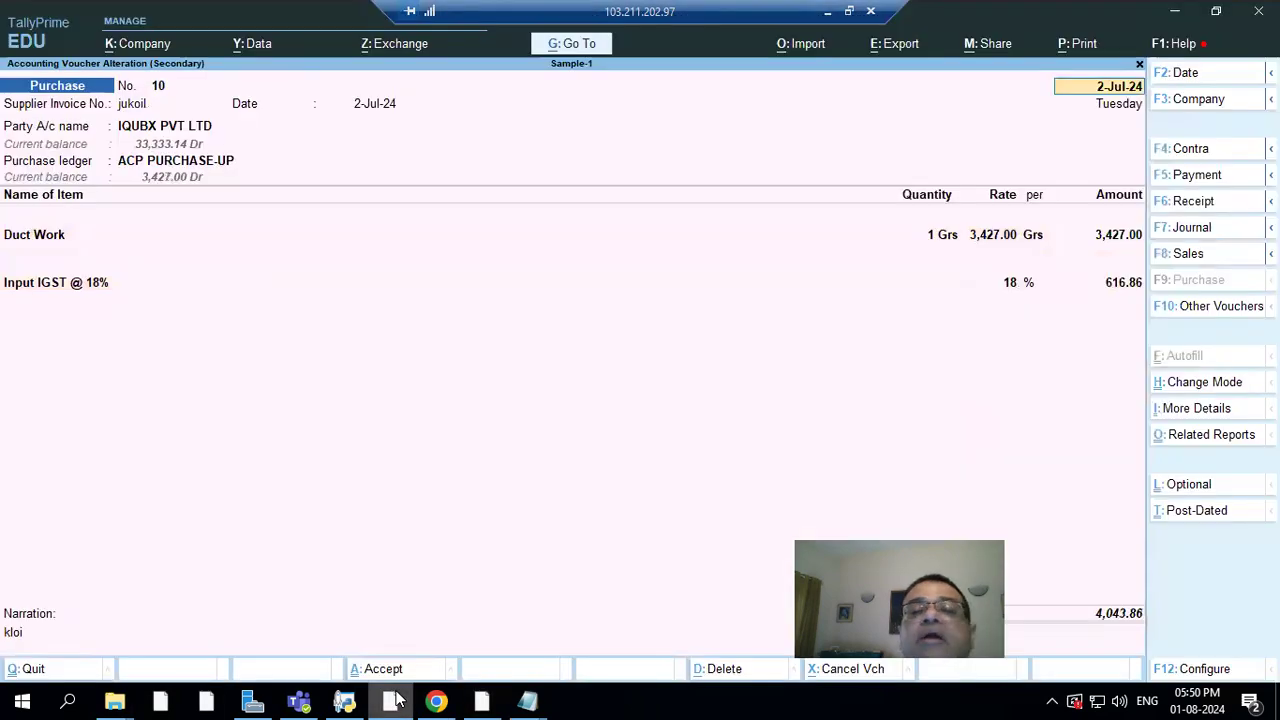